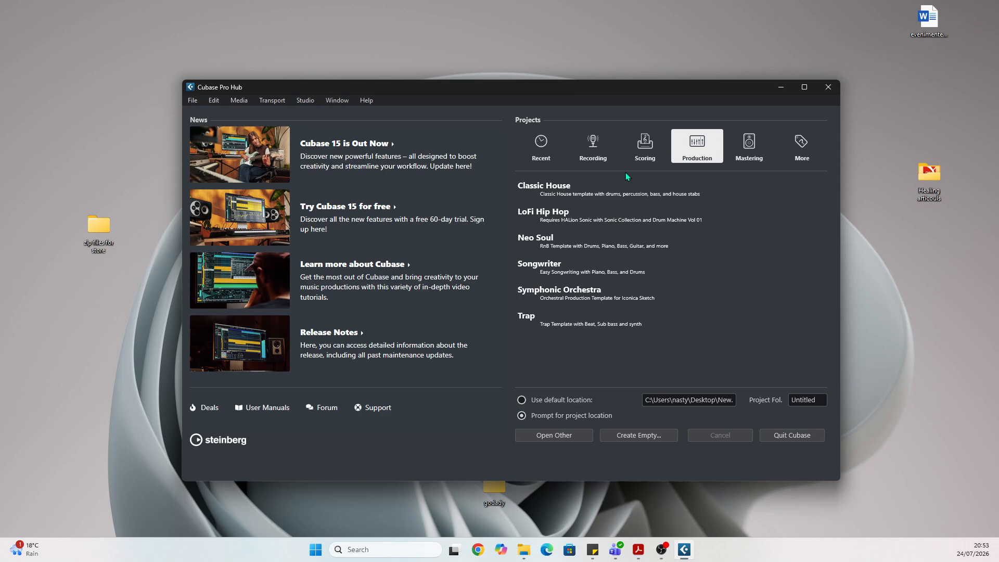
Create an empty project from the Recording category in "New folder (2)" under Projects Cubase Pro 2026, and maximize its window
click(591, 147)
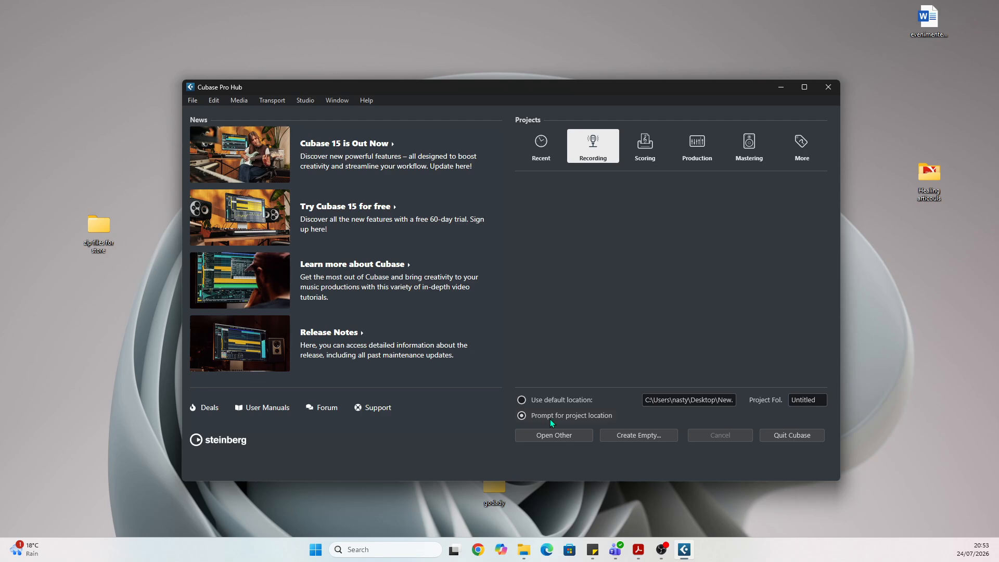
click(630, 435)
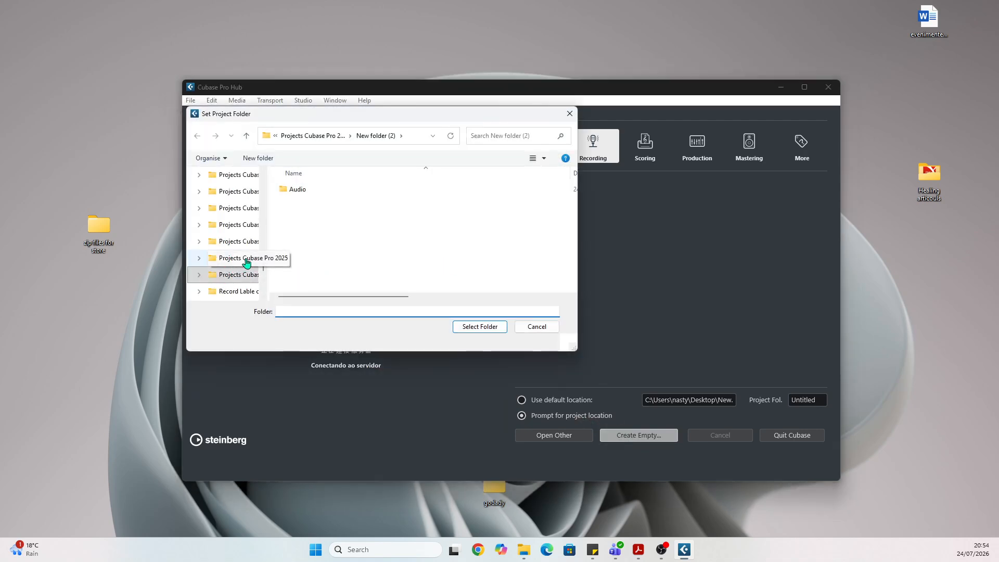
click(248, 137)
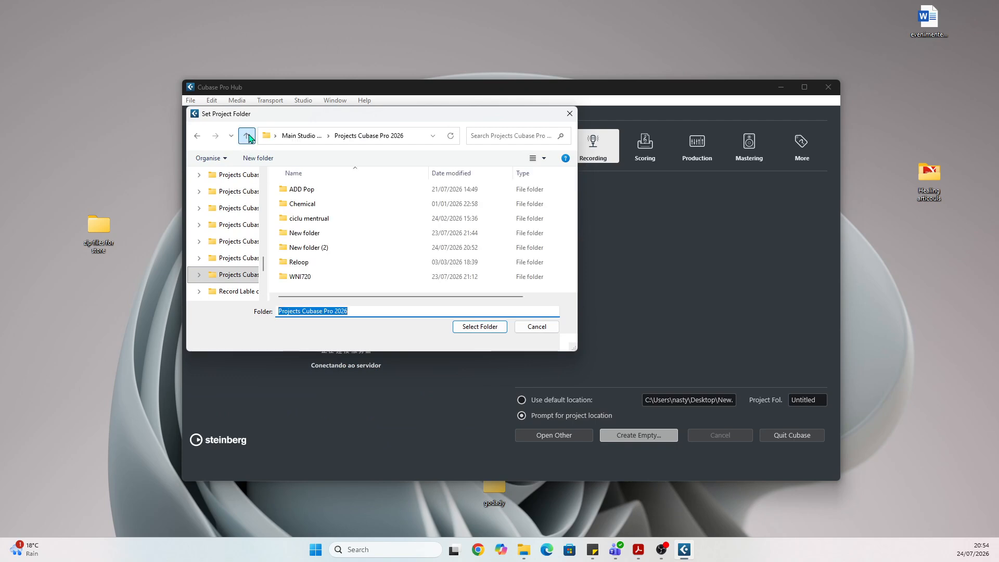
double_click(319, 246)
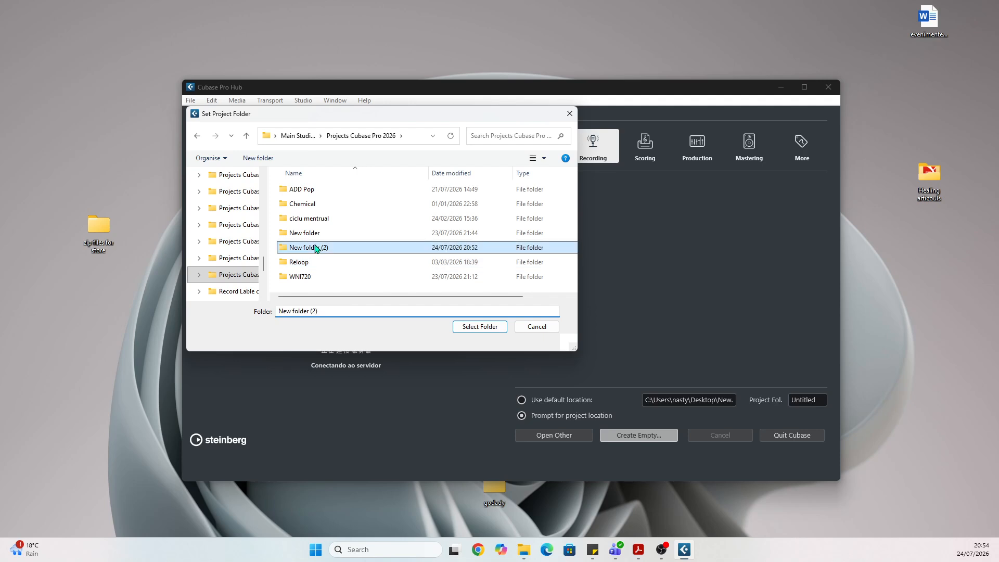
click(489, 326)
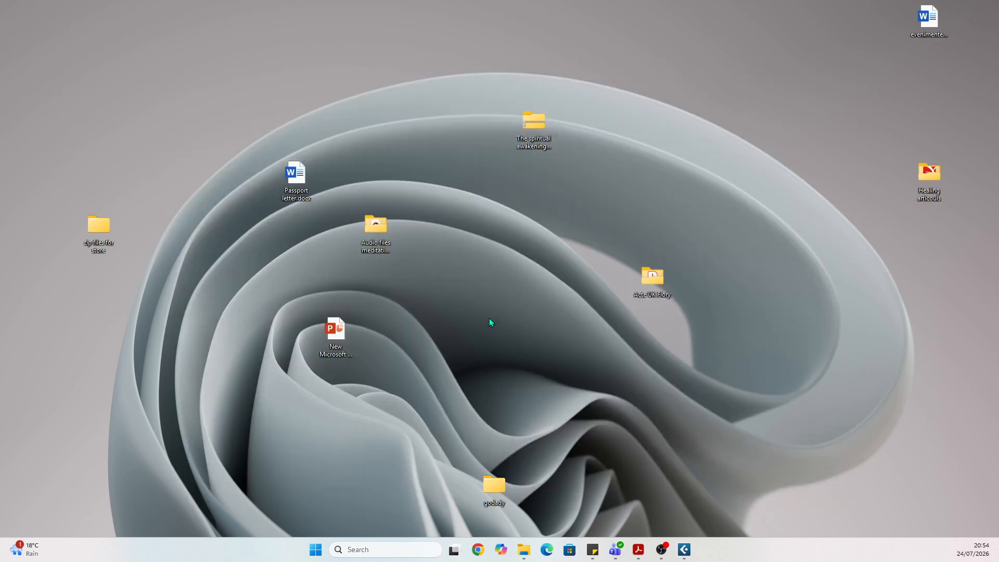
drag(0, 27, 401, 99)
double_click(406, 101)
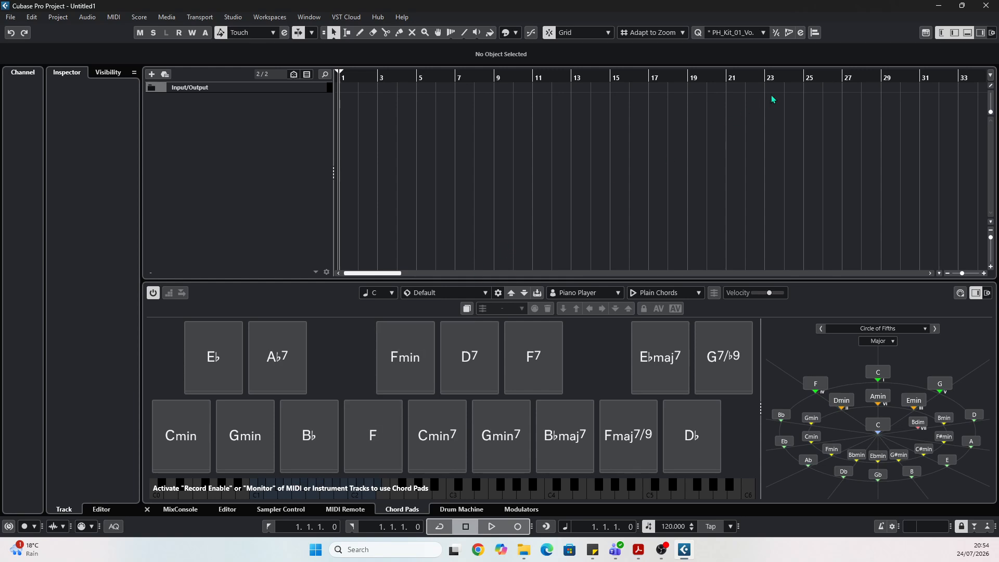
Review the lower zone's Editor, Sampler Control, MIDI Remote, Chord Pads, Drum Machine and Modulators views, ending on the MixConsole
click(967, 35)
click(970, 34)
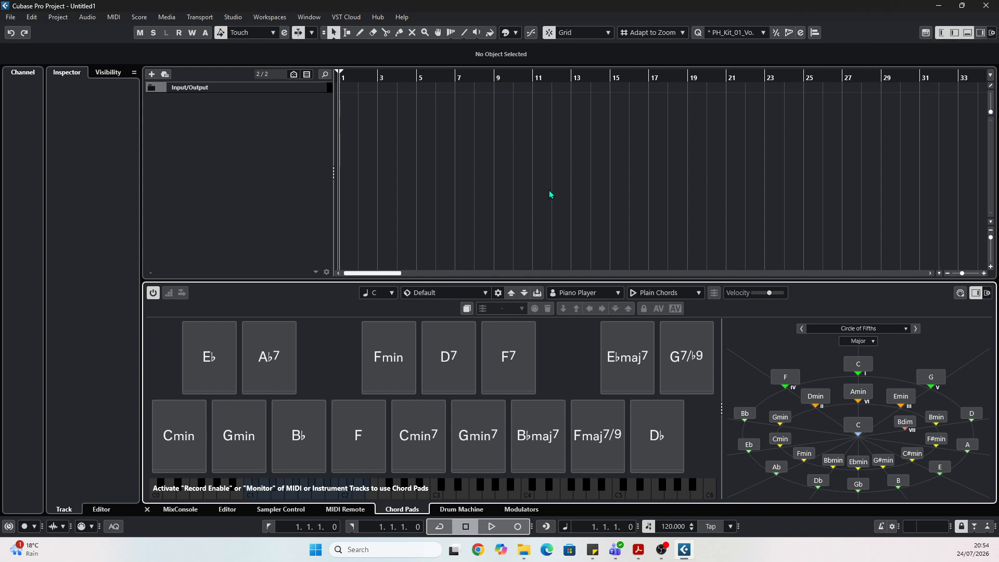
click(192, 514)
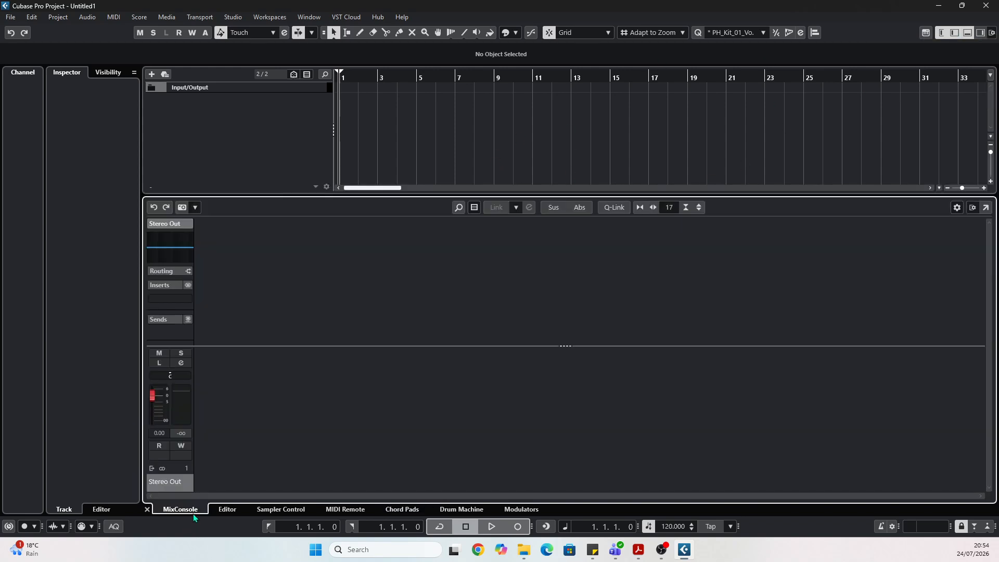
click(228, 510)
click(260, 510)
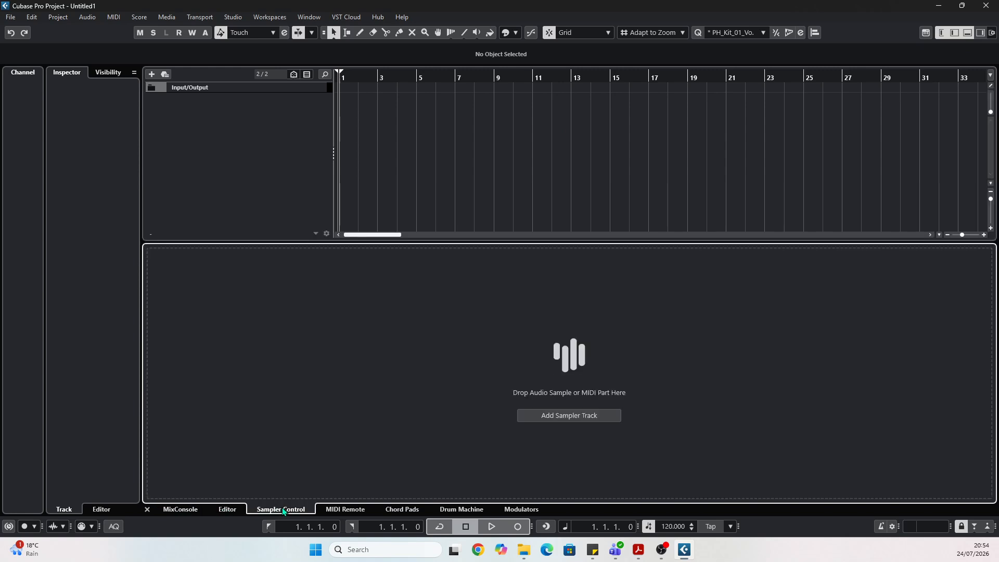
click(353, 510)
click(414, 511)
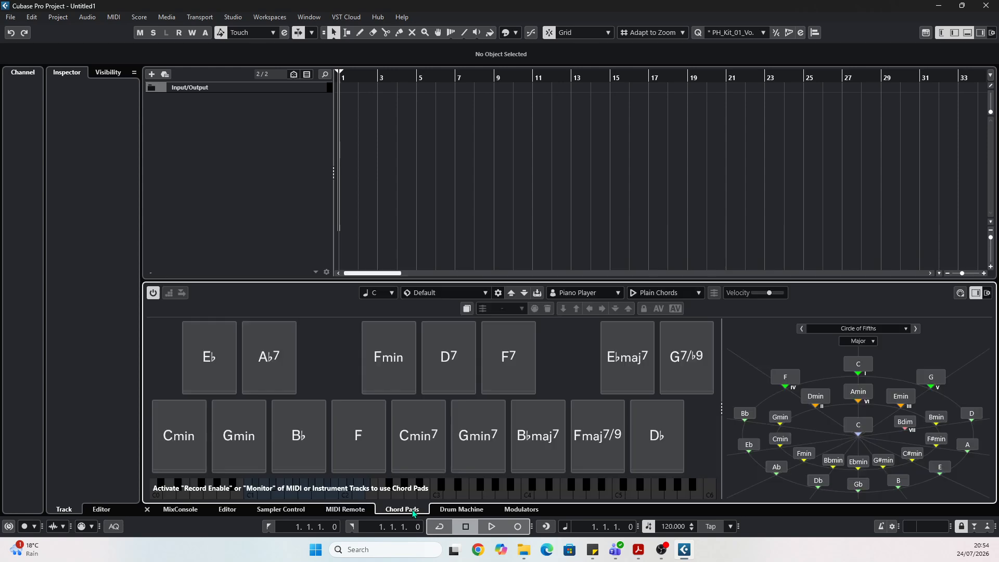
click(471, 510)
click(523, 510)
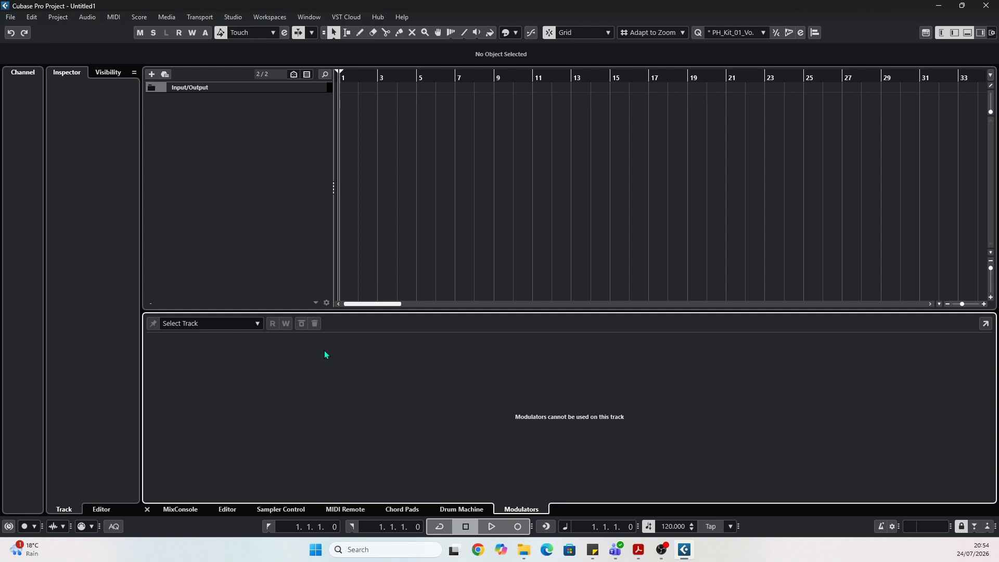
click(193, 510)
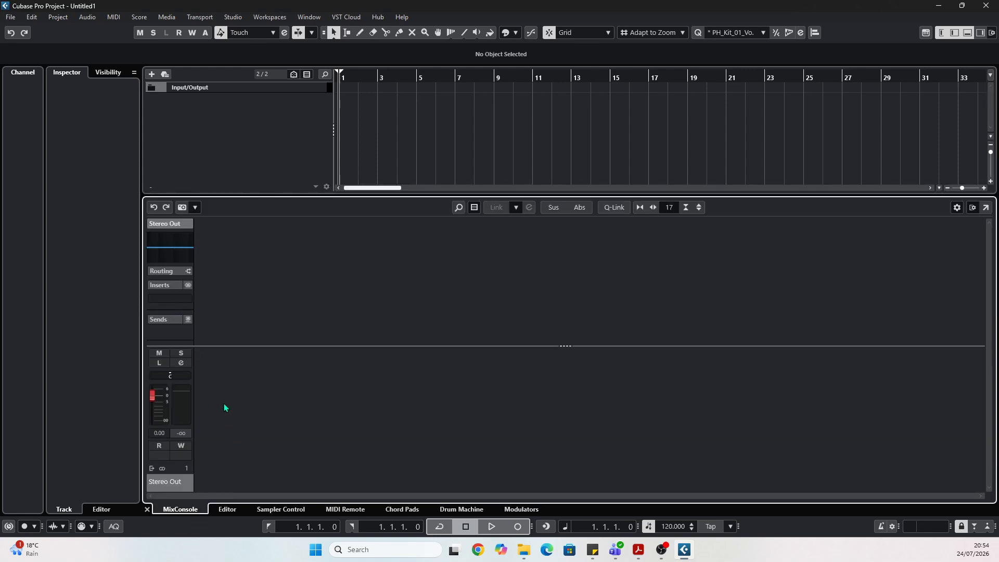
Show the project window's right zone, view the master meter and display the Control Room
click(981, 32)
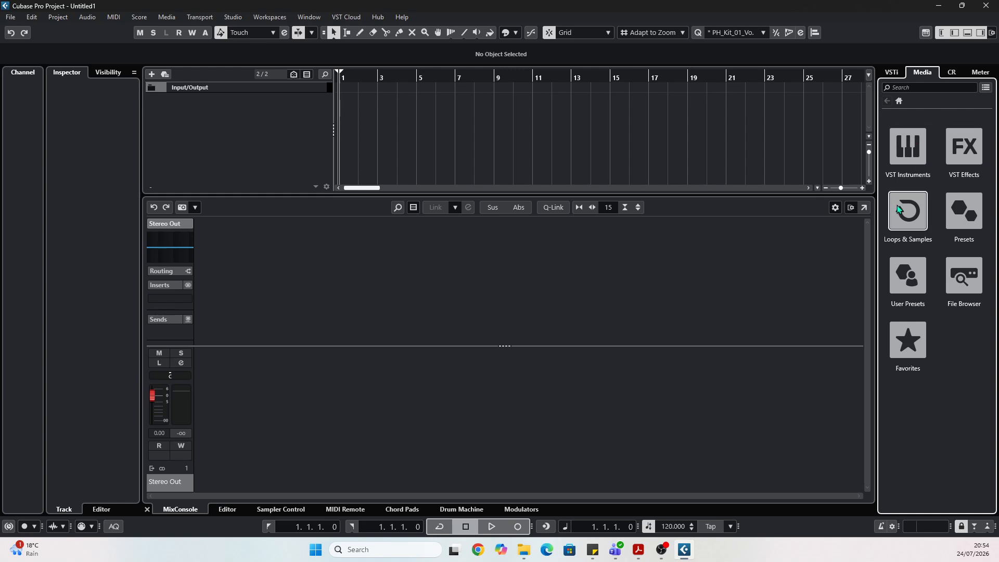
click(980, 72)
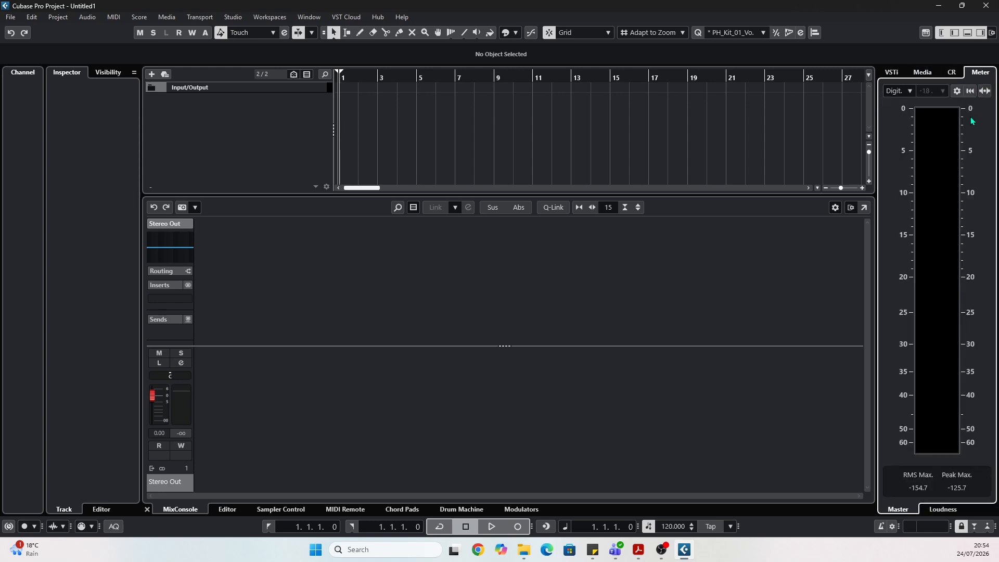
click(952, 73)
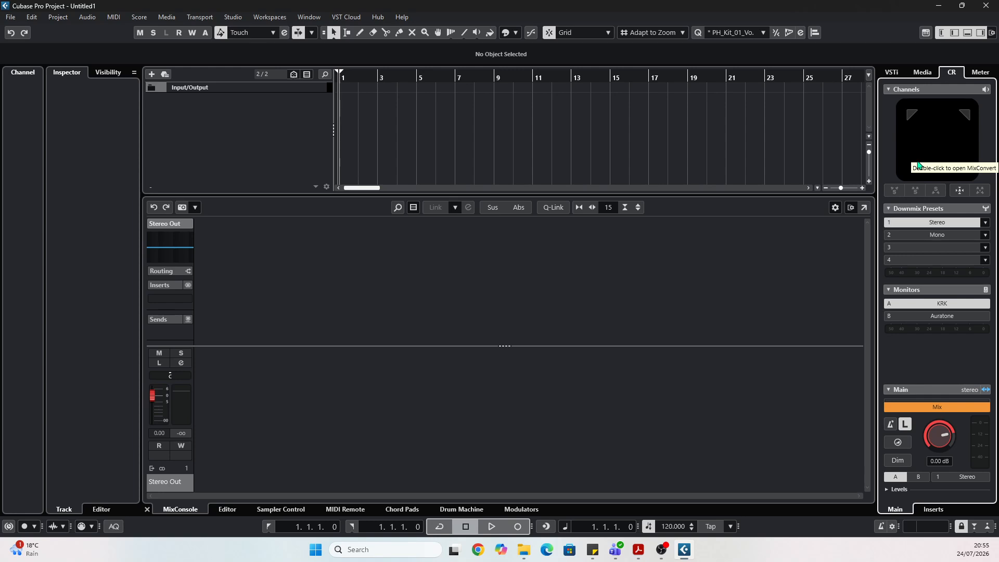
Switch the audio system's ASIO driver to Komplete Audio ASIO Driver in the studio setup
click(233, 18)
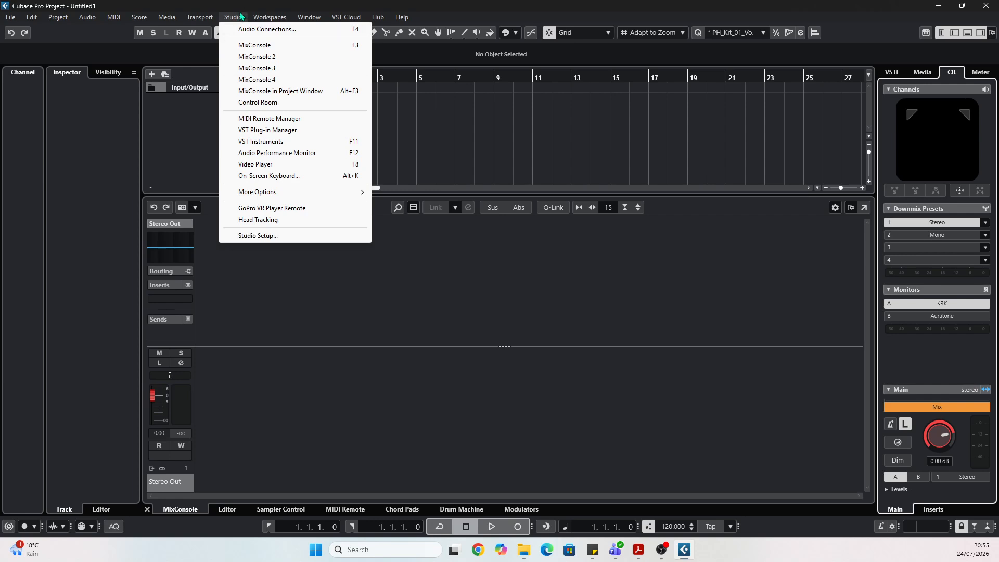
click(267, 236)
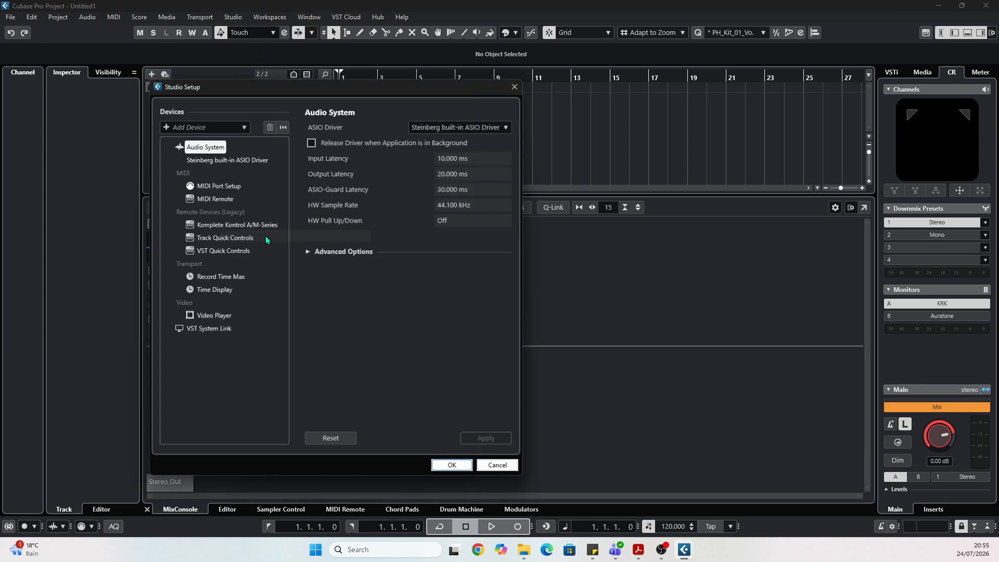
click(454, 127)
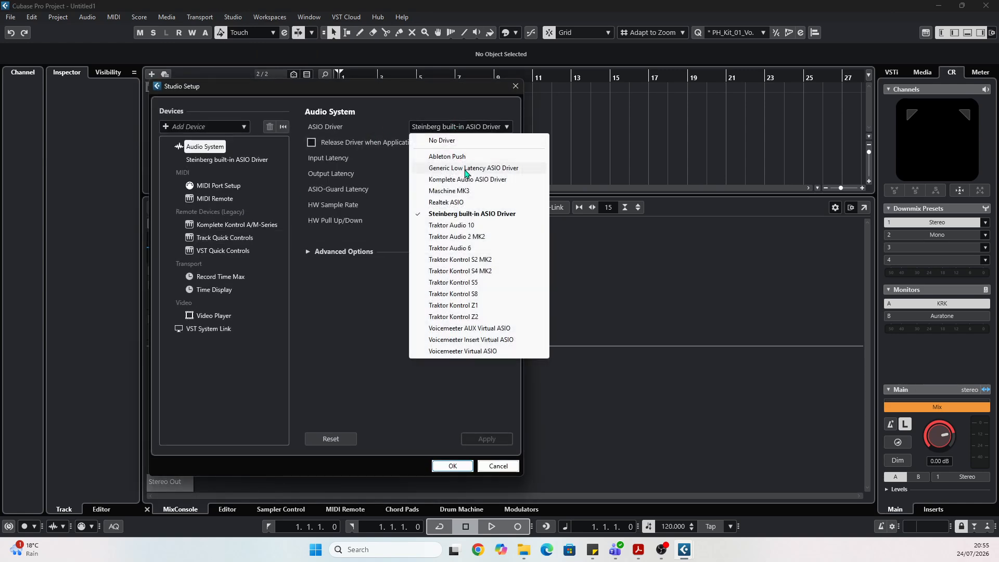
click(469, 179)
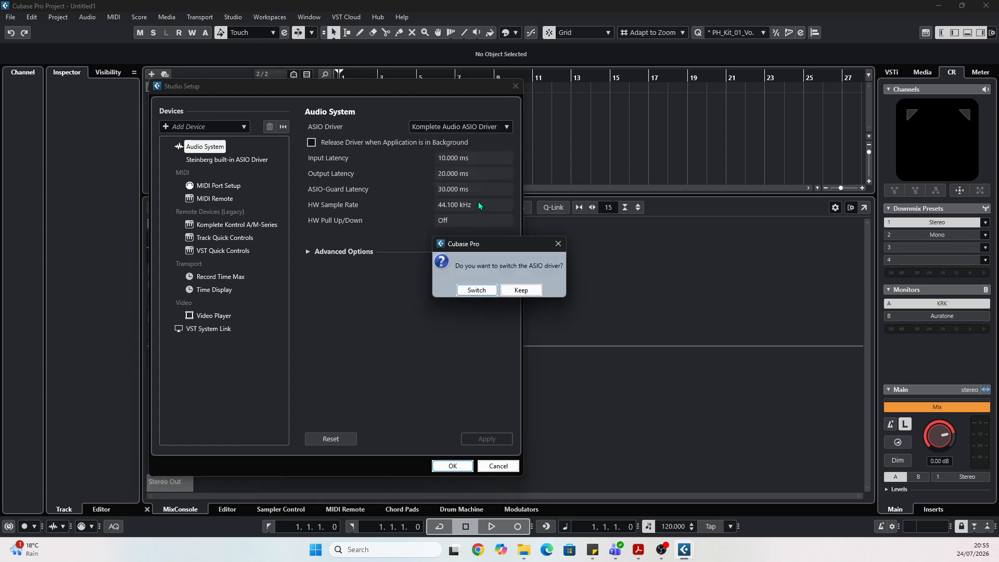
click(484, 288)
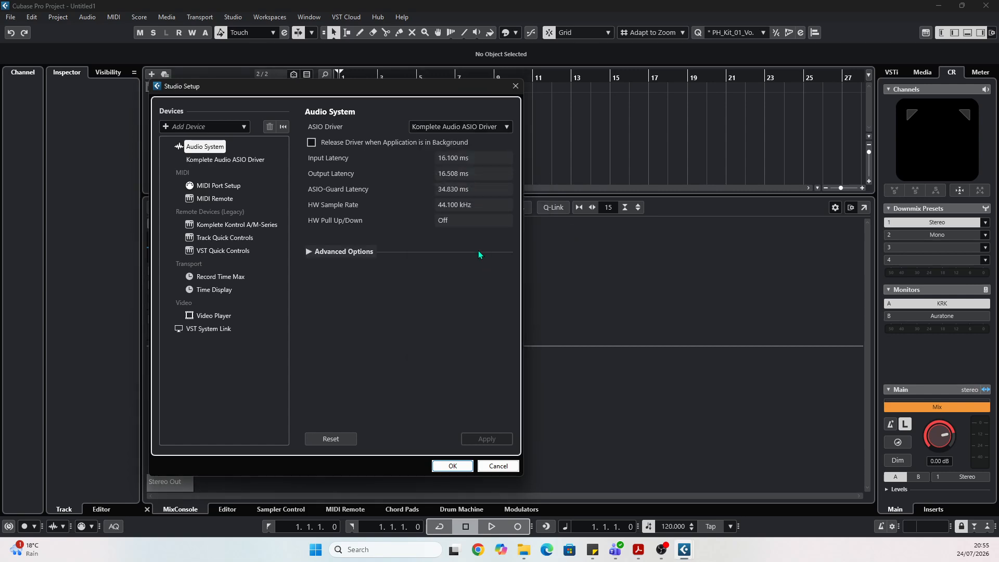
click(461, 466)
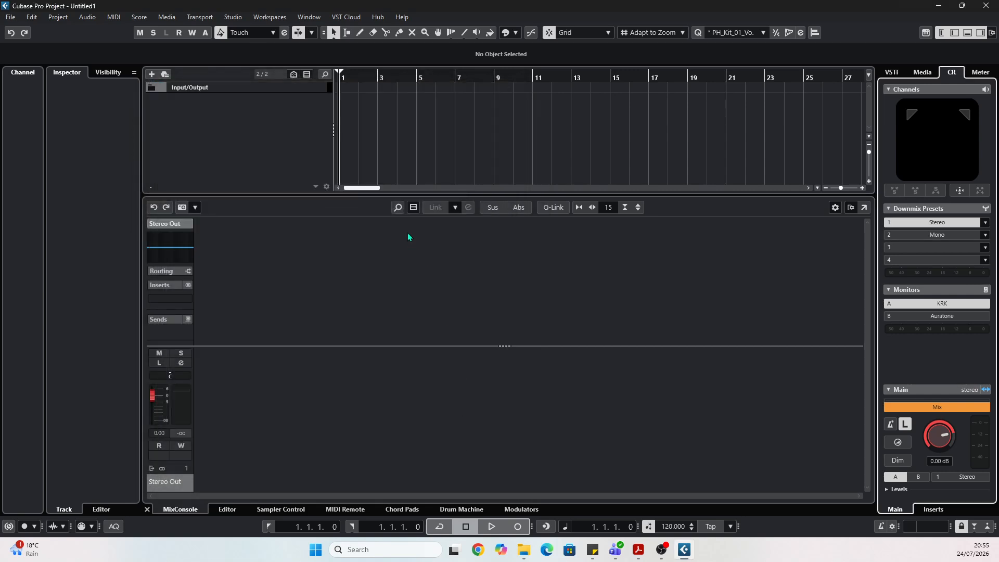
Open the audio connections and review the input and output buses and the Control Room channels
click(231, 18)
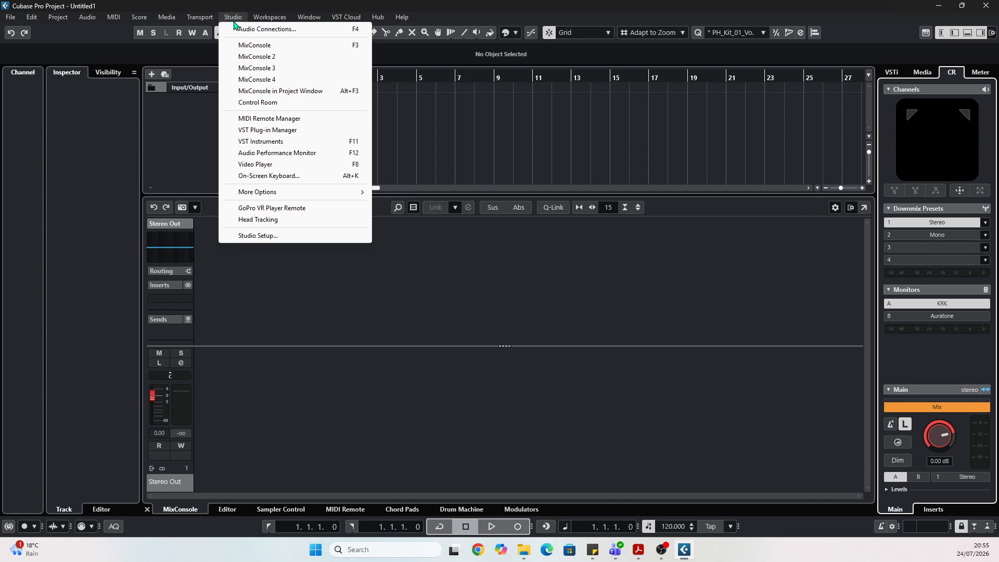
click(245, 29)
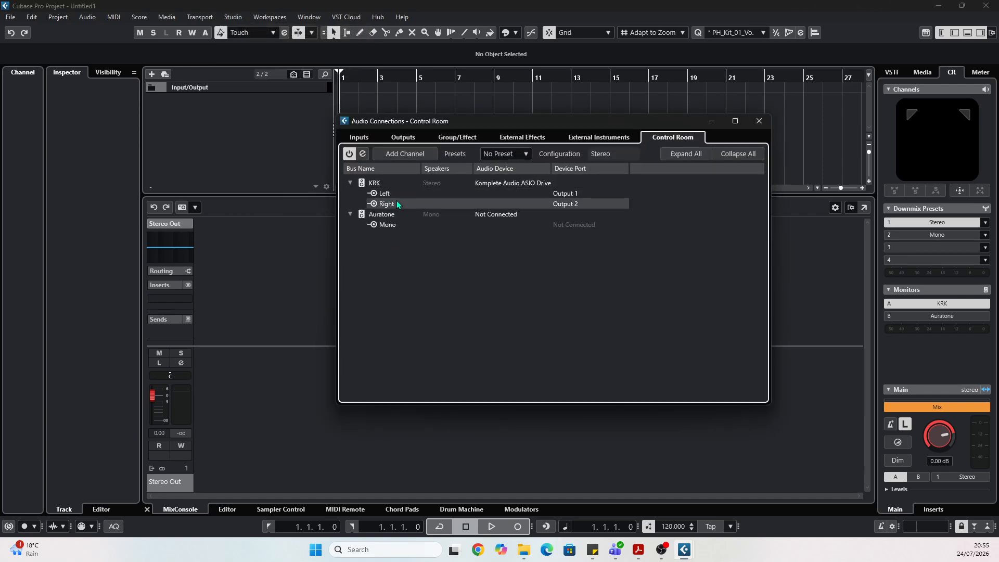
click(362, 138)
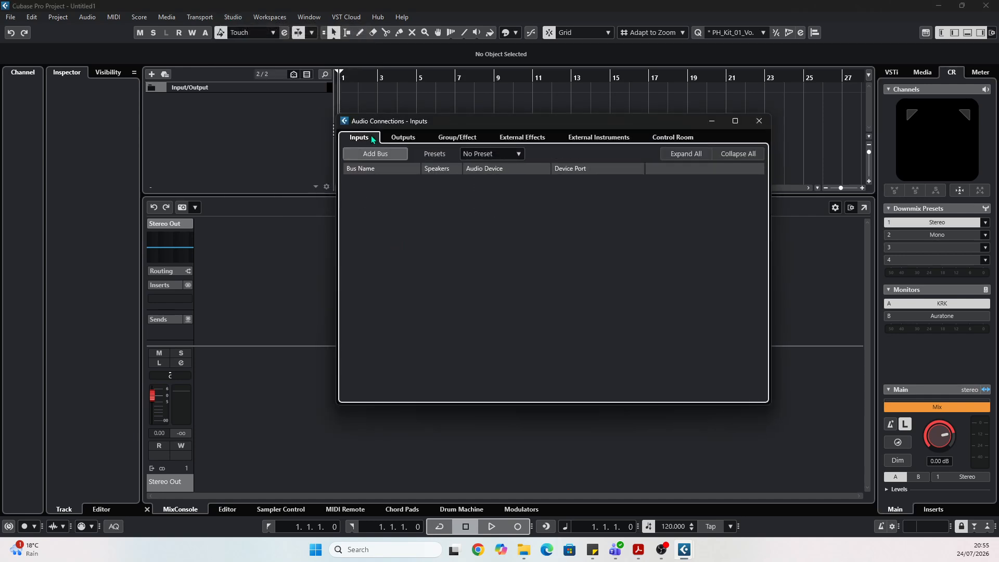
click(399, 141)
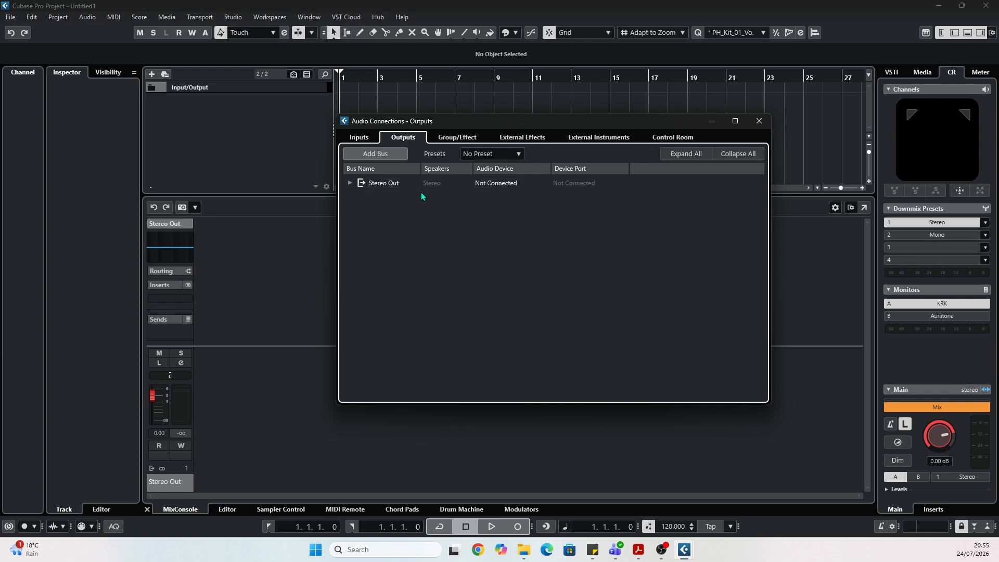
click(676, 138)
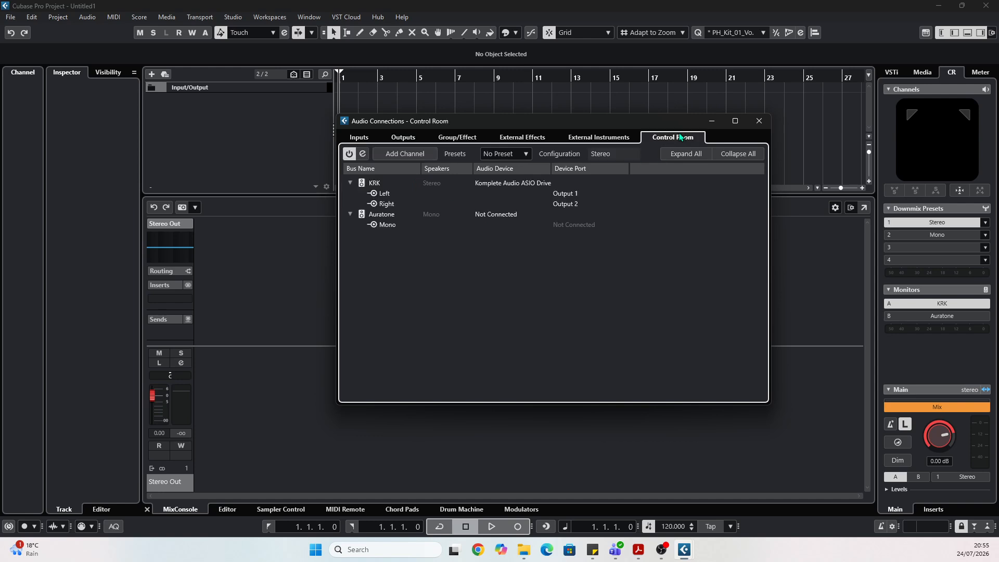
Add a Control Room monitor named "ggyg" with a Stereo configuration
right_click(431, 275)
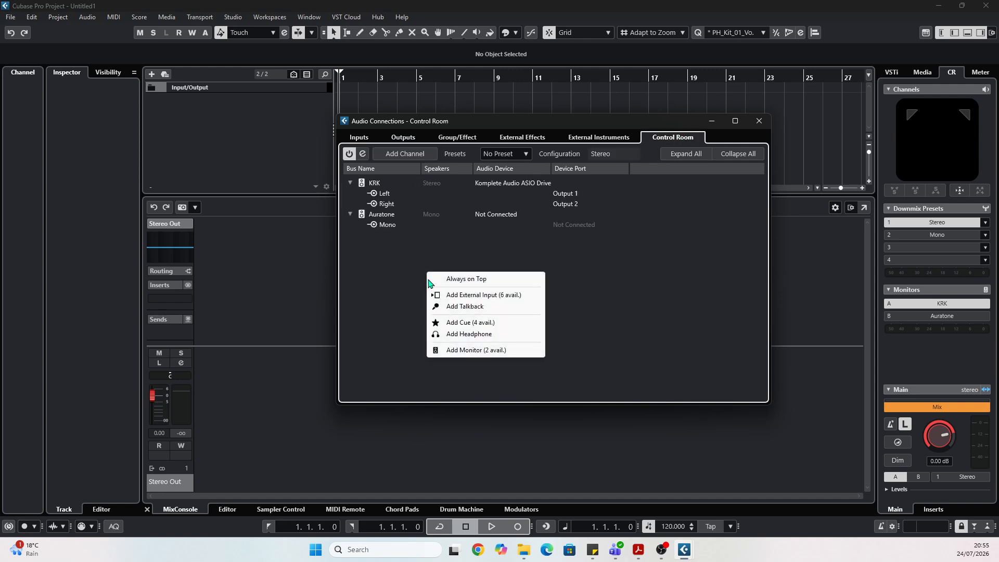
click(465, 350)
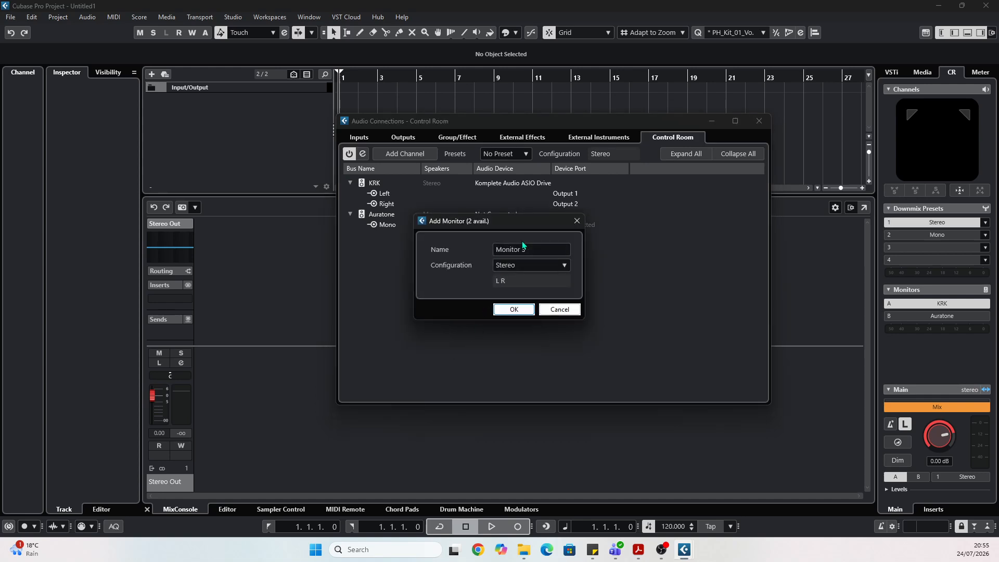
text(ggyg)
click(548, 266)
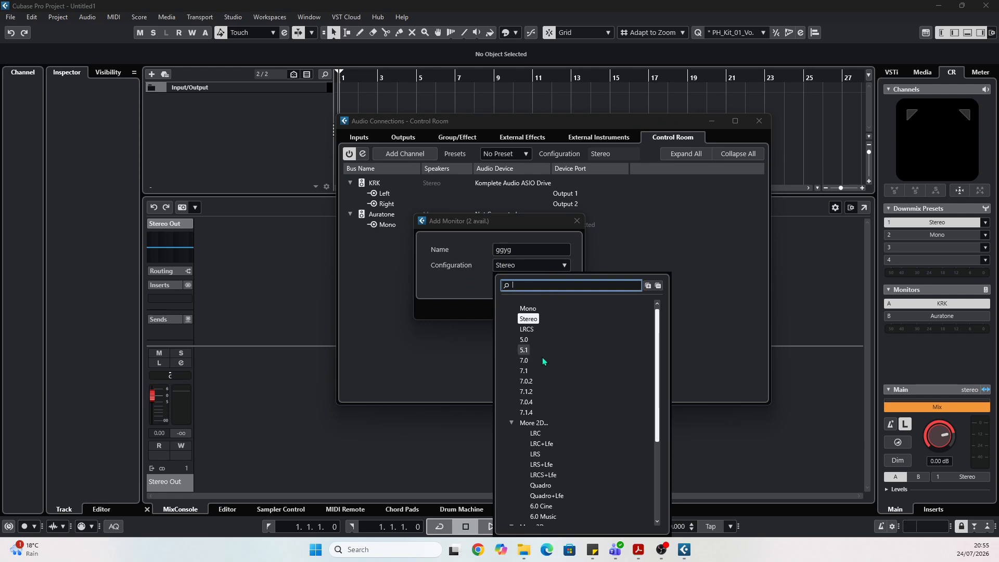
scroll(555, 383, down, 4)
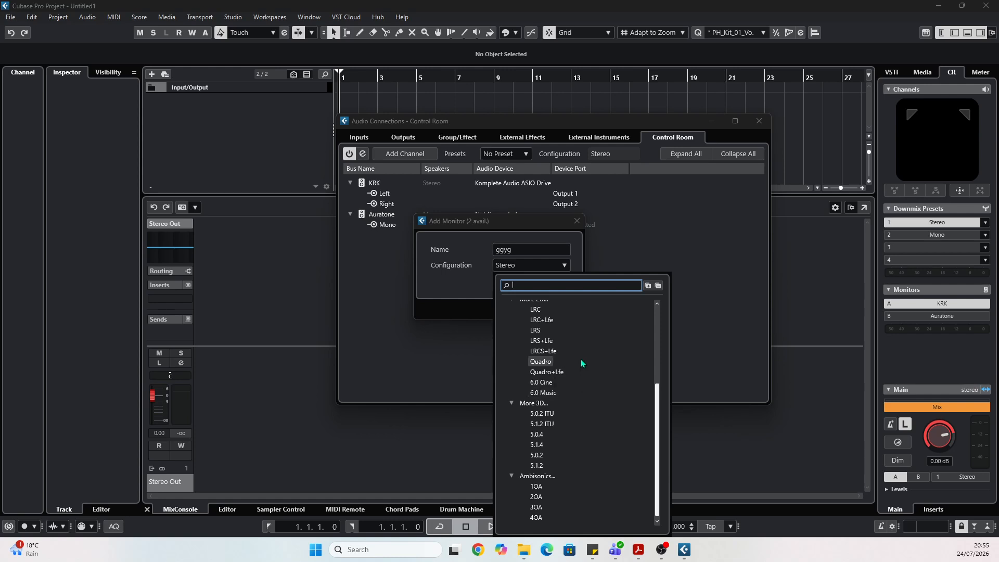
click(444, 269)
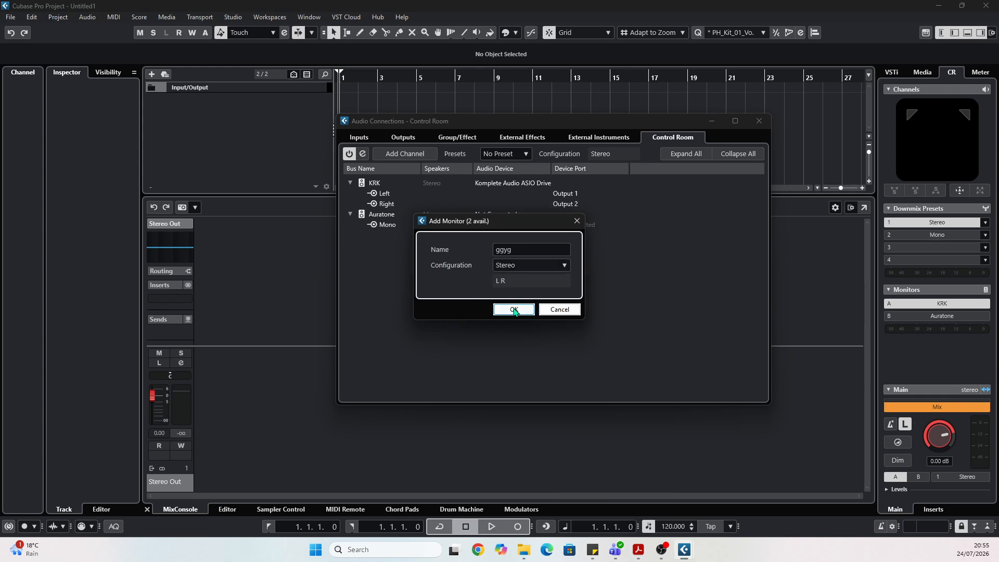
click(514, 310)
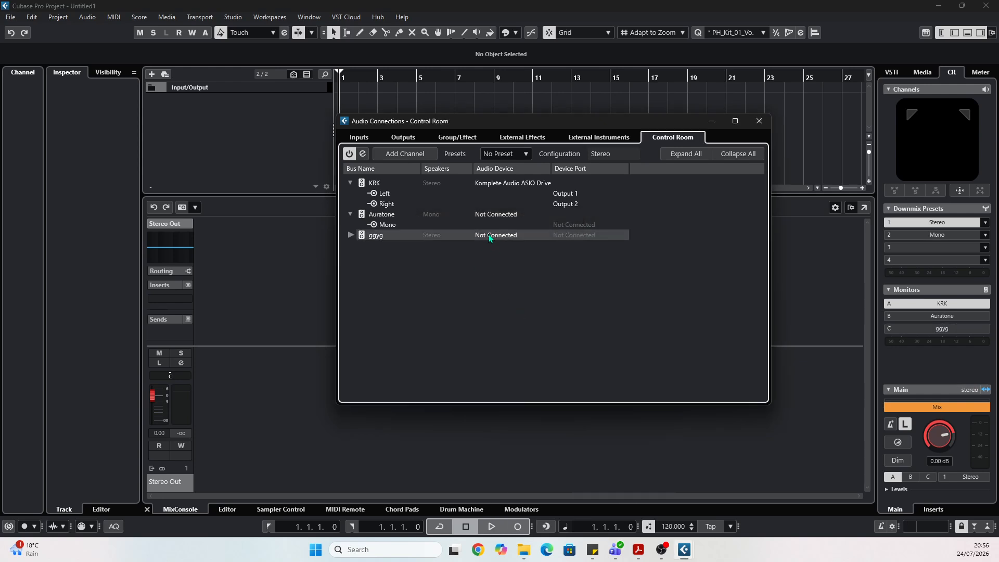
Expand the ggyg monitor and view the device ports available for its left channel
click(351, 235)
click(570, 246)
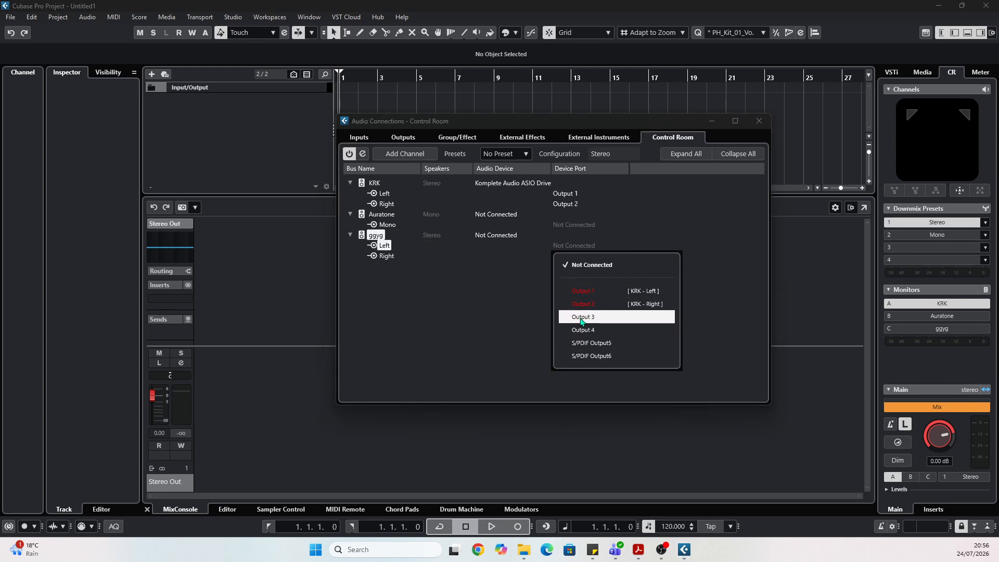
click(439, 291)
Remove the ggyg monitor from the Control Room and close the audio connections
right_click(375, 236)
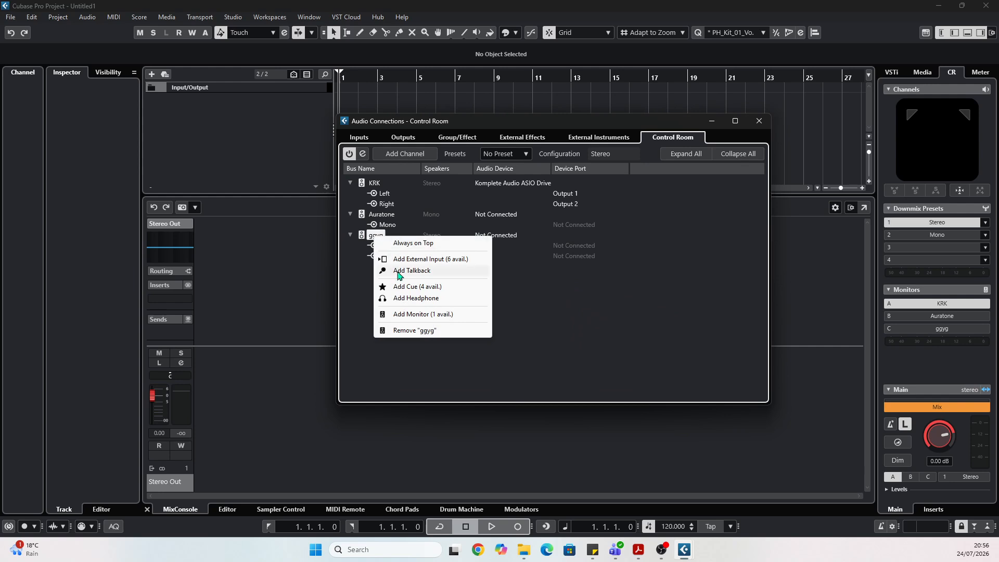
click(413, 330)
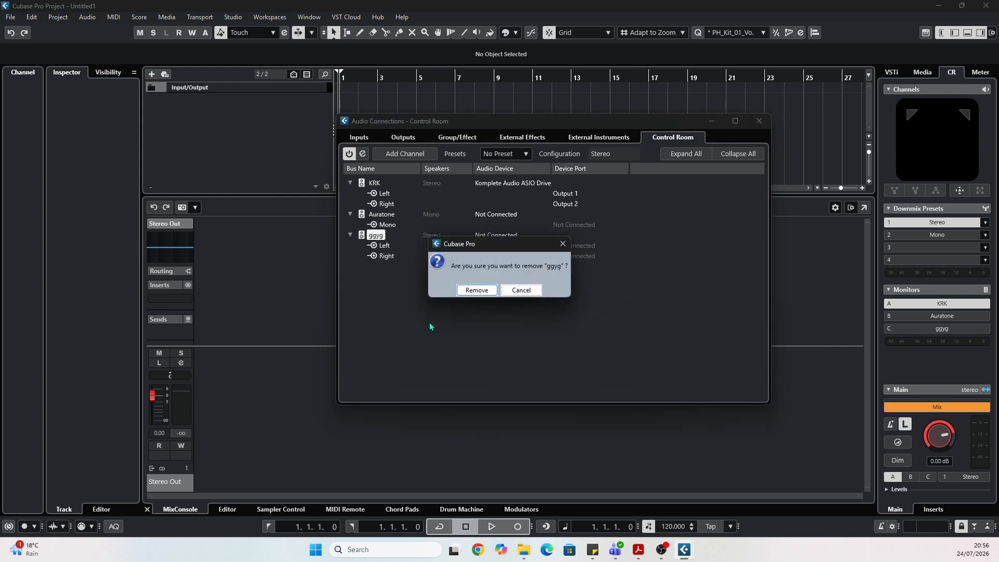
click(477, 290)
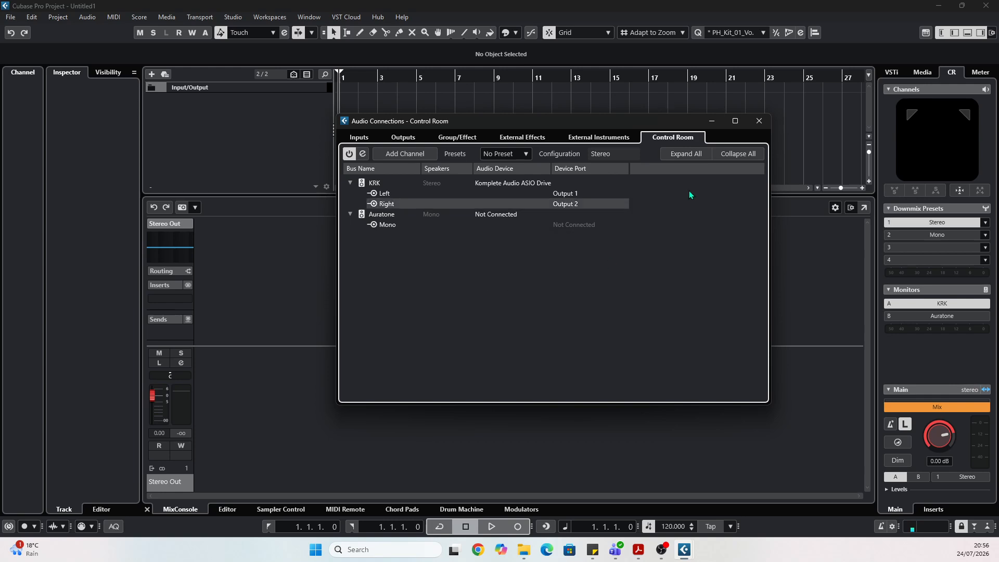
click(761, 121)
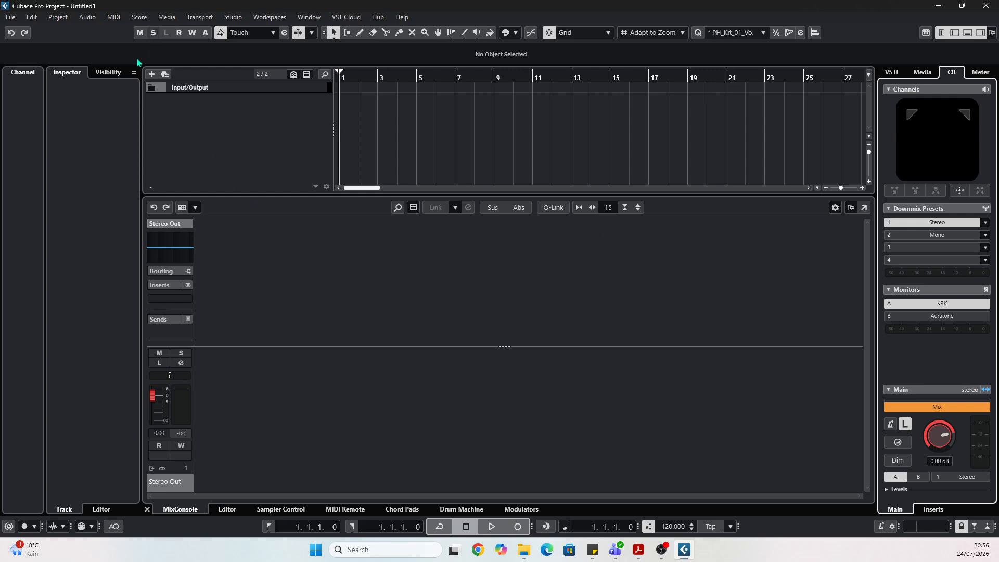
Open the project setup, review the record file format settings and the available record file types, and close it without changes
click(59, 16)
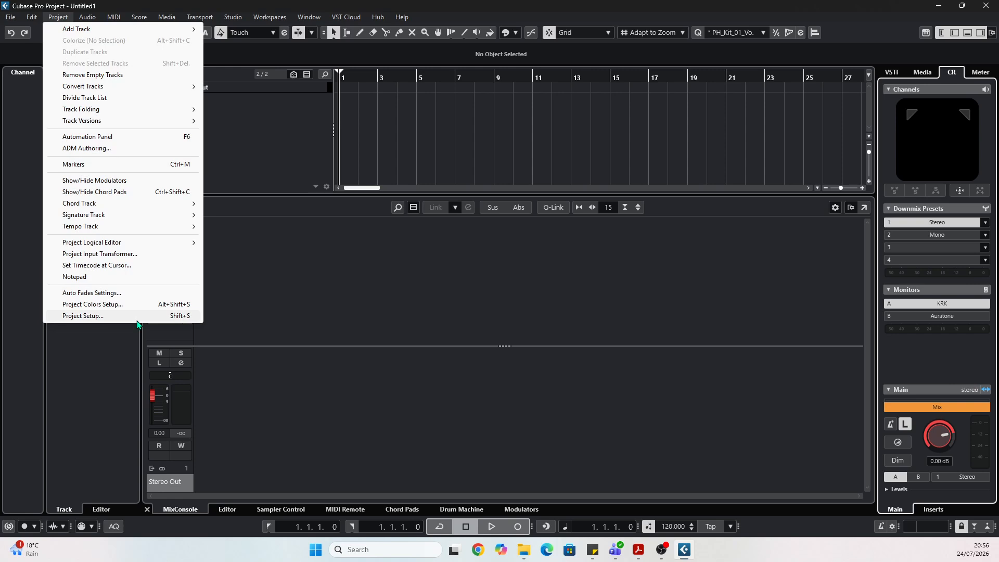
click(138, 320)
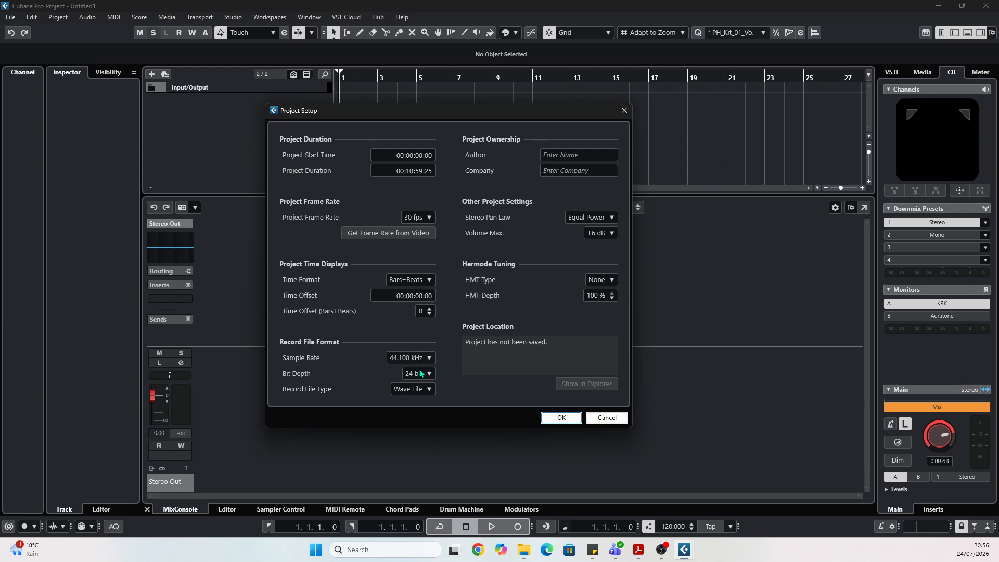
click(426, 391)
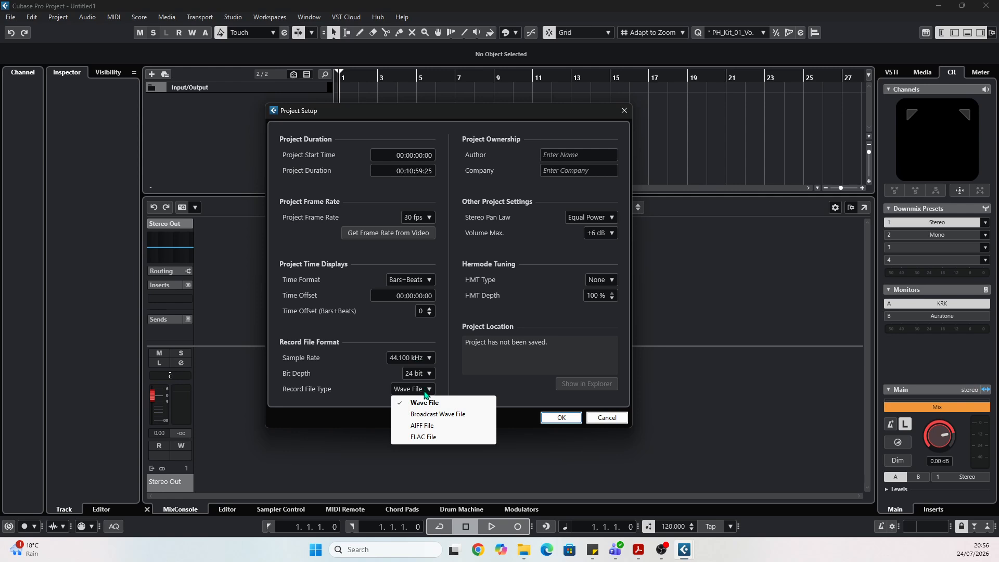
click(457, 284)
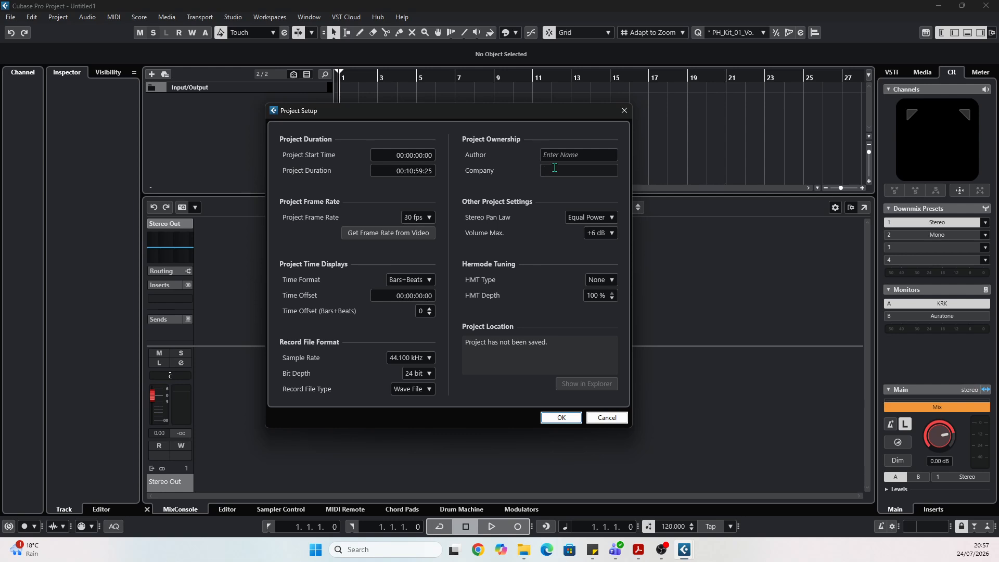
click(625, 110)
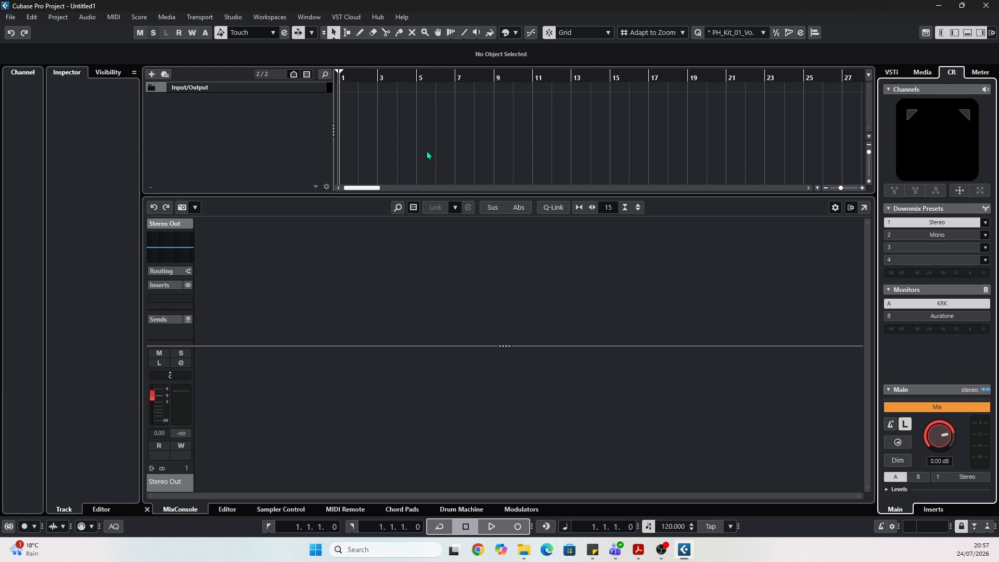
Hide the lower zone and view the settings for adding an instrument track without adding one
click(966, 33)
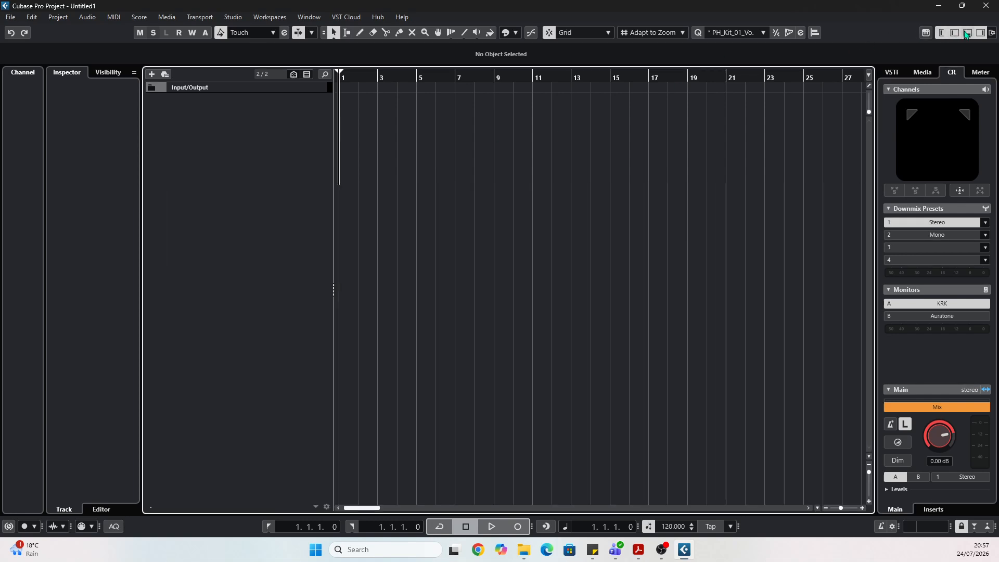
right_click(266, 121)
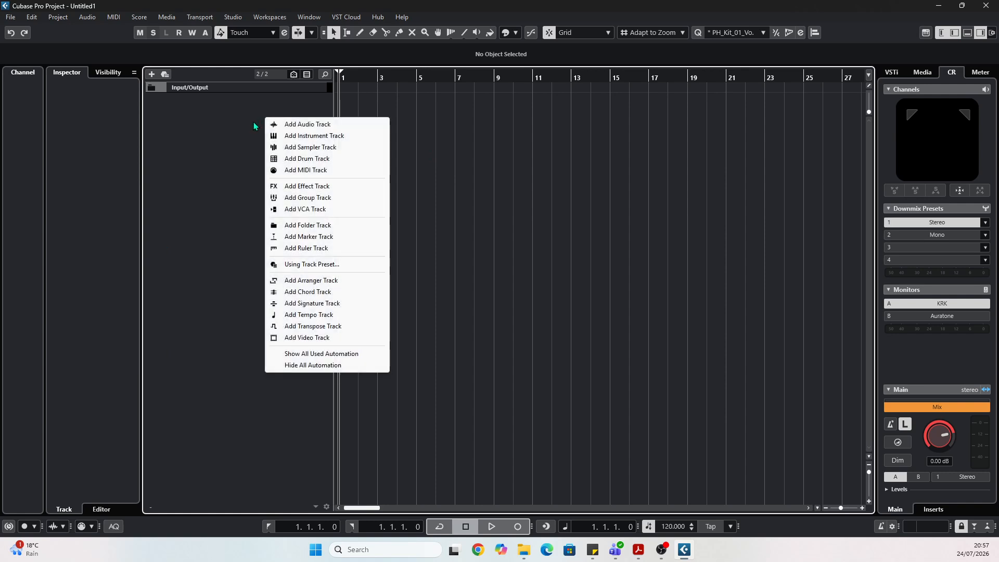
click(316, 139)
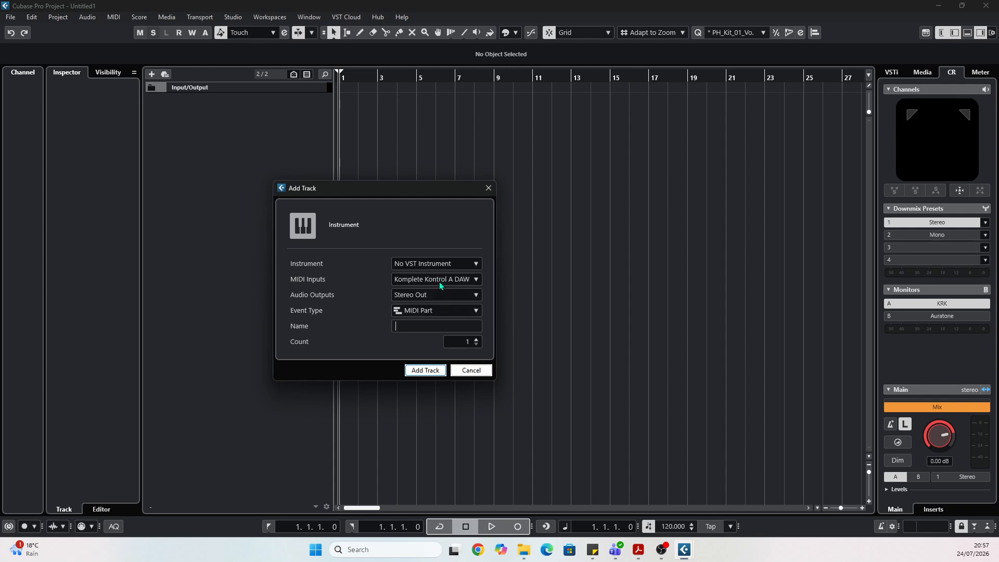
click(489, 189)
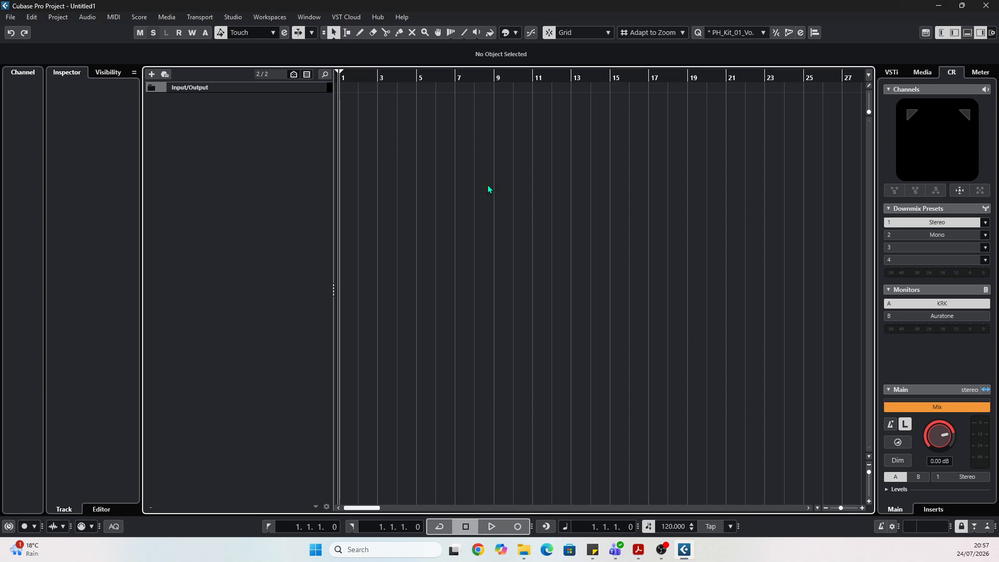
Open the settings for a new audio track and review its channel configuration and audio output options
right_click(269, 123)
click(280, 130)
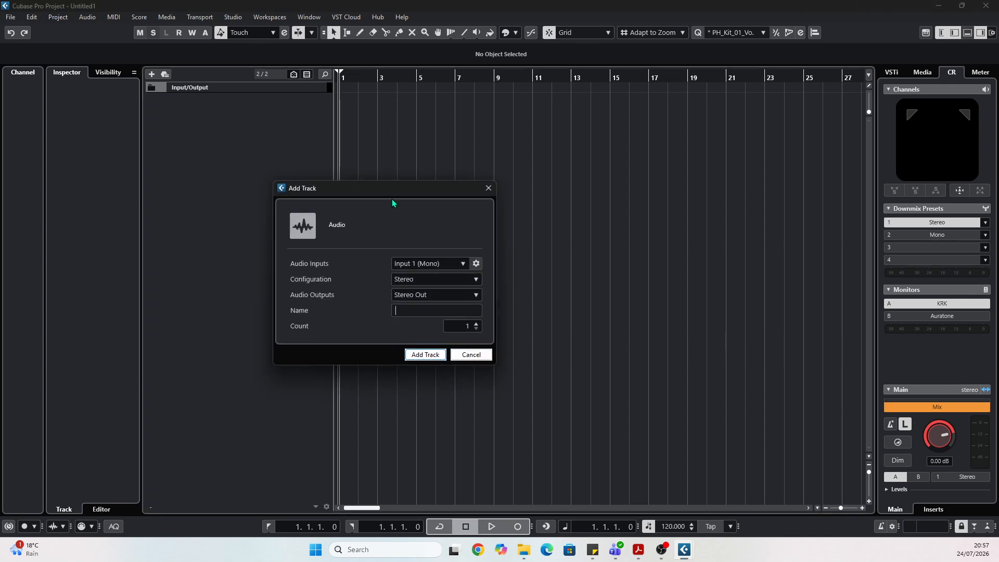
click(414, 280)
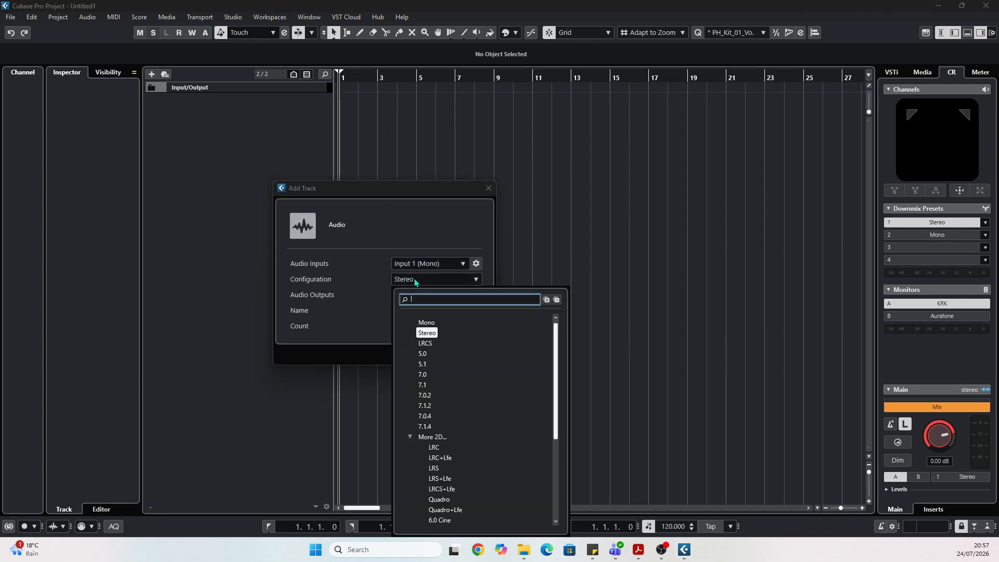
click(414, 280)
click(420, 287)
scroll(458, 442, down, 5)
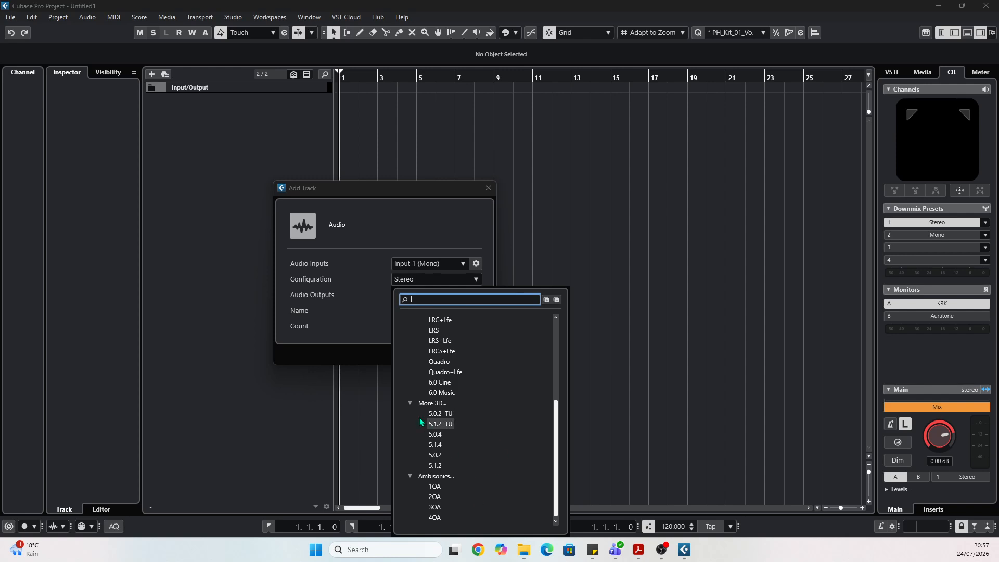
click(355, 308)
click(417, 299)
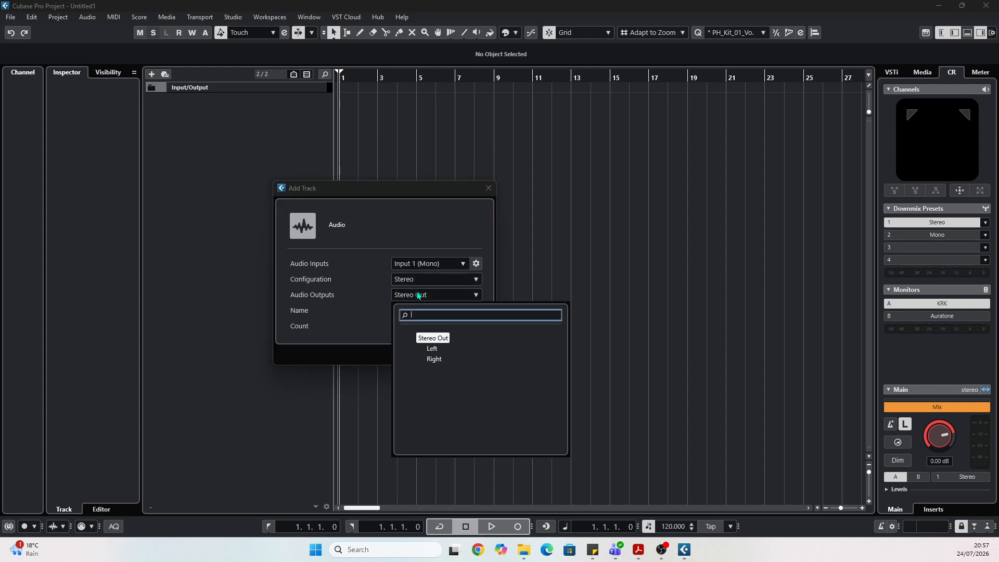
click(361, 295)
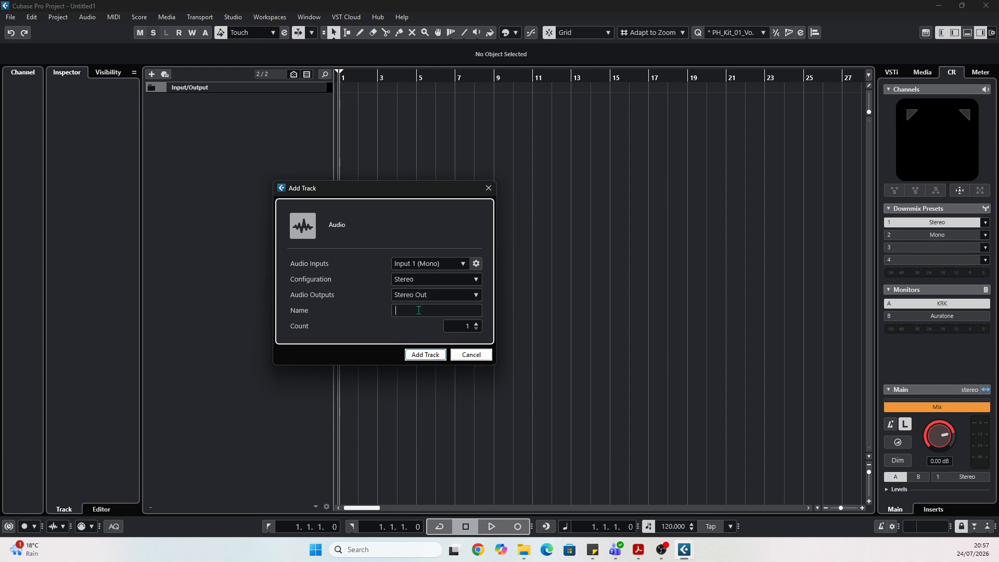
Add five stereo audio tracks named "ee", with Input 1 (Mono) as the input and Stereo Out as the output
text(ee)
click(476, 323)
click(476, 323)
click(476, 323)
click(476, 323)
click(430, 355)
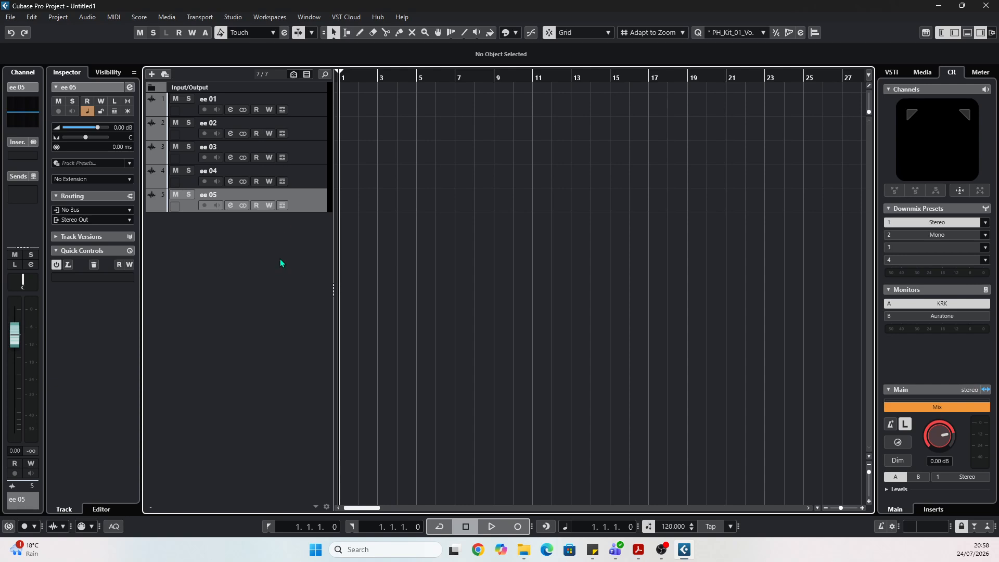
Select all five ee audio tracks and remove them from the project
click(308, 108)
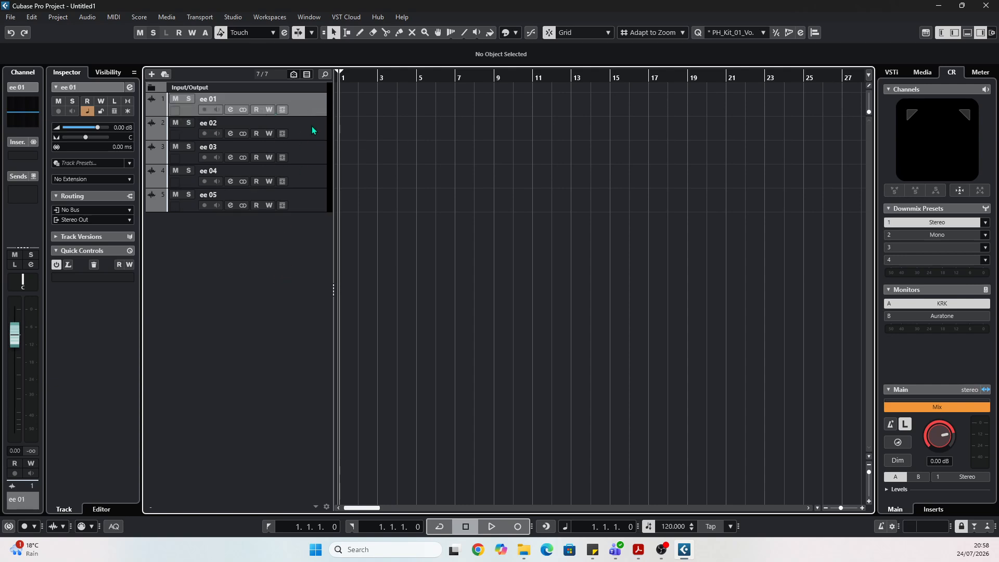
drag(311, 126, 313, 206)
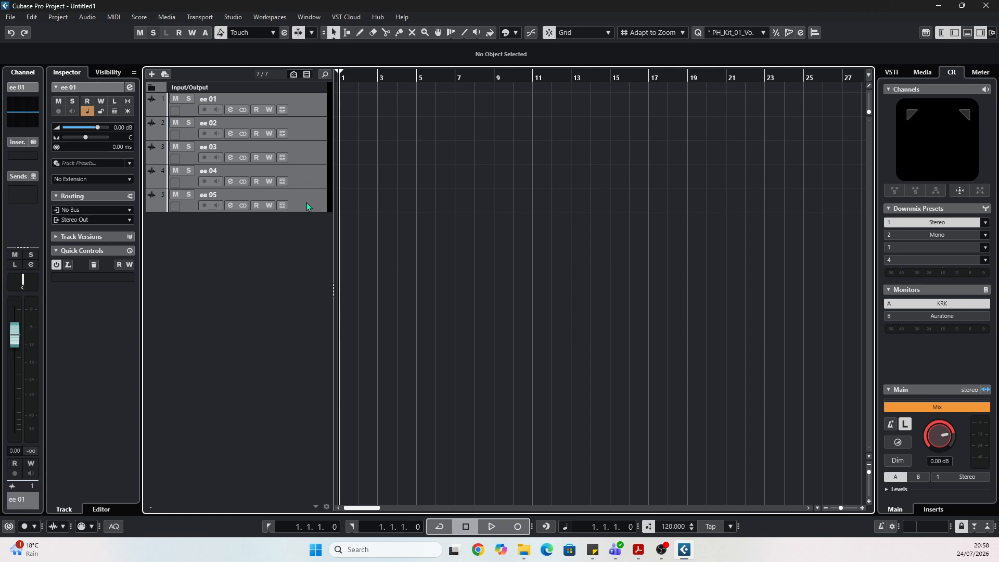
right_click(307, 206)
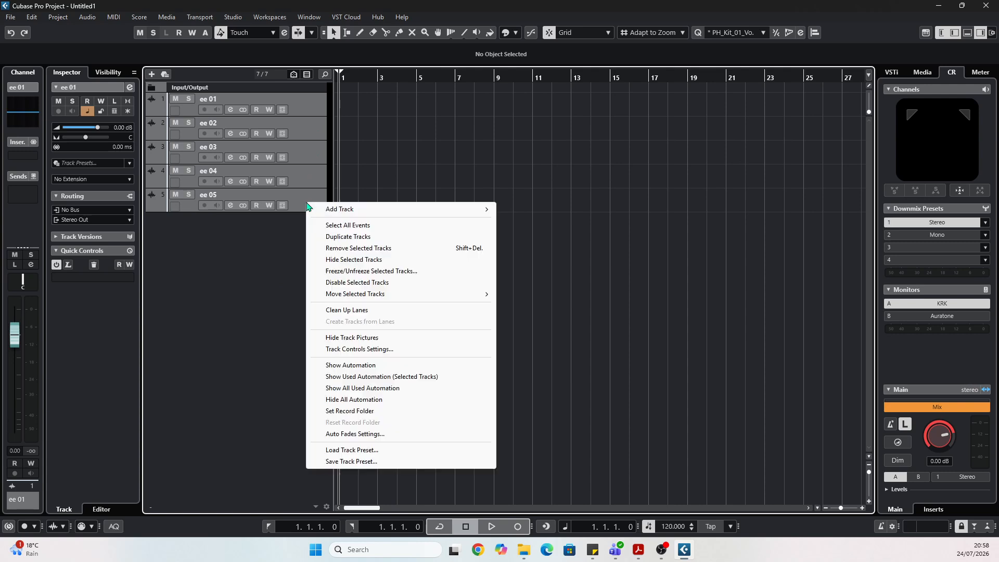
click(342, 250)
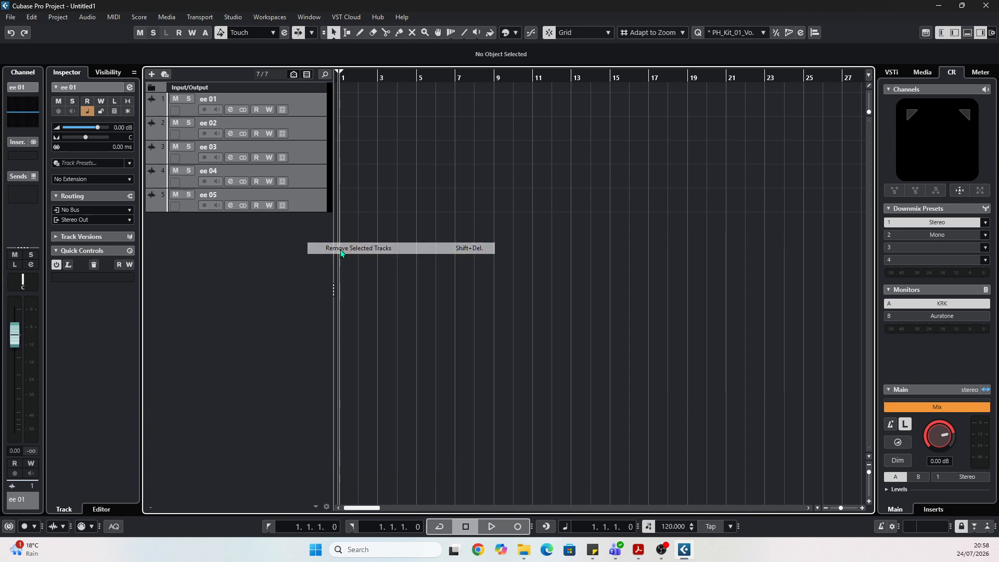
Review the settings for adding Instrument, Sampler, Drum and MIDI tracks, and close the dialog without adding a track
click(152, 74)
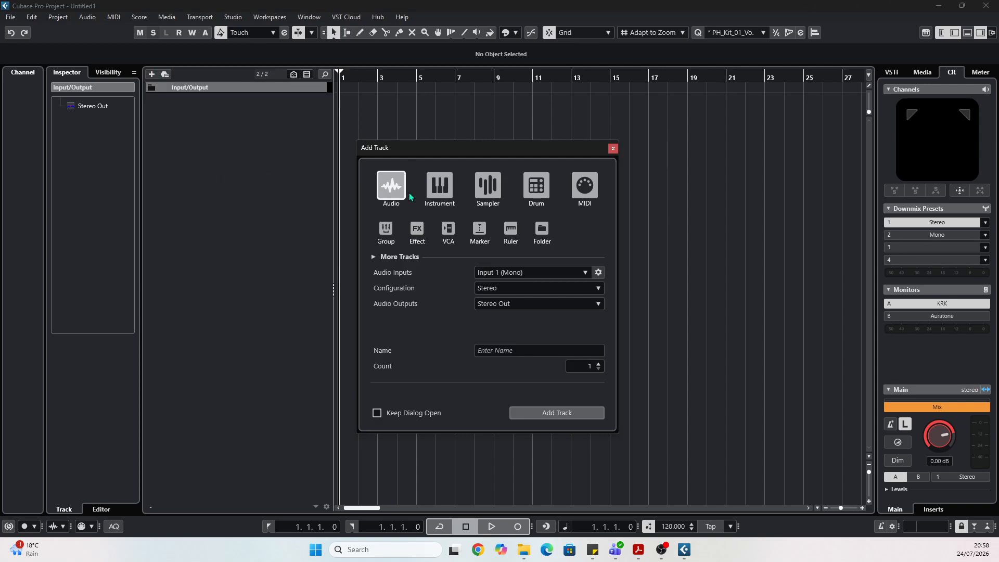
click(437, 189)
click(488, 186)
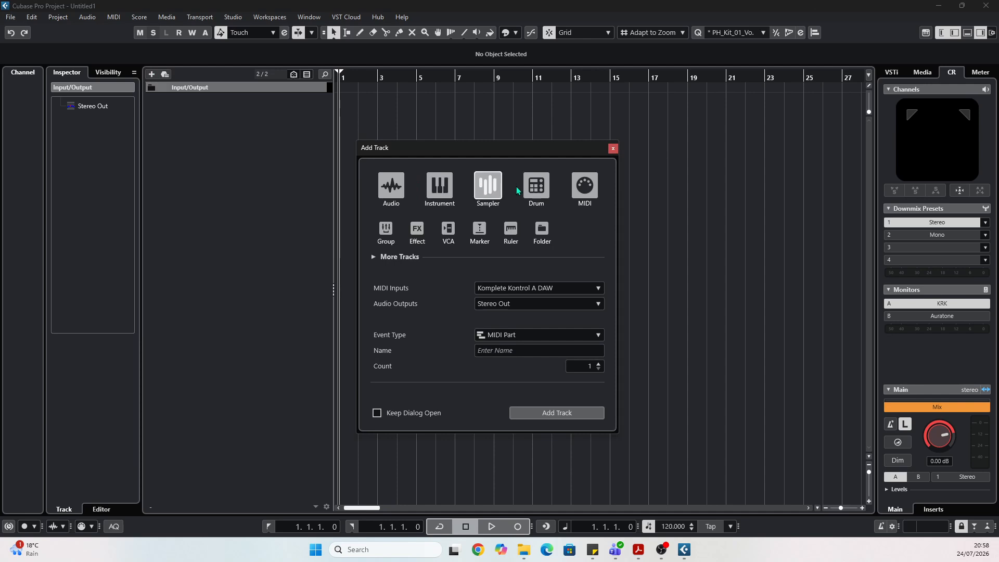
click(536, 185)
click(584, 183)
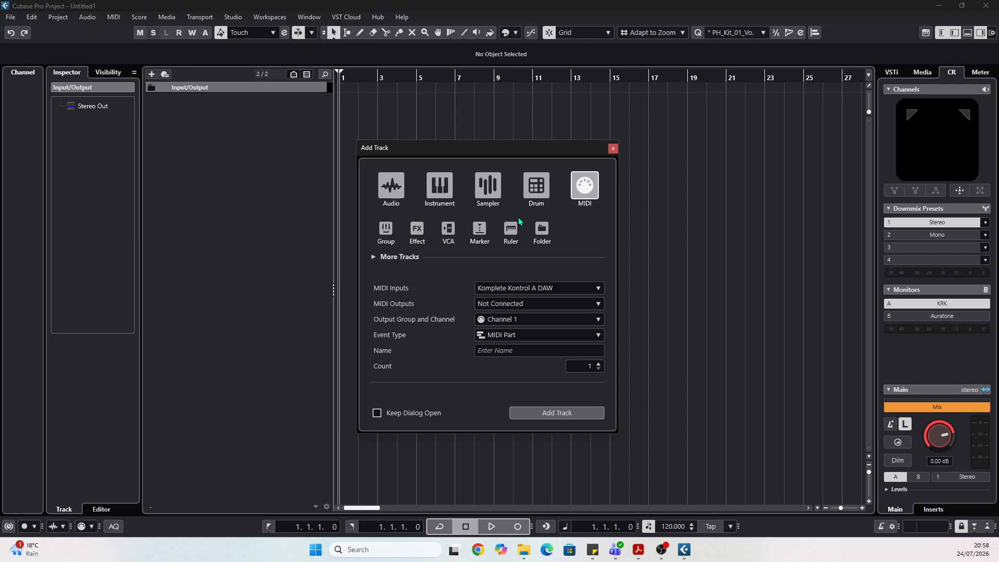
click(434, 201)
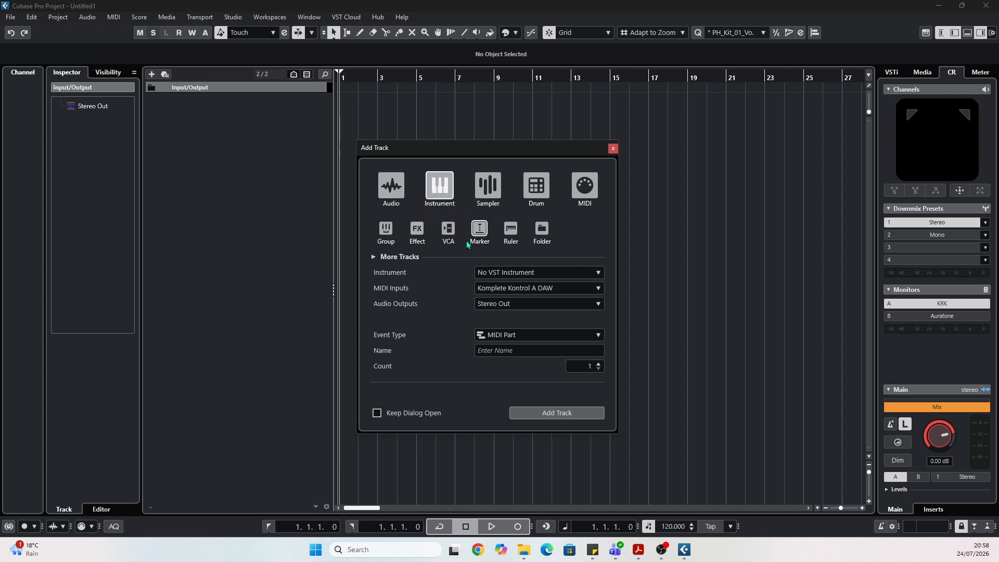
click(612, 150)
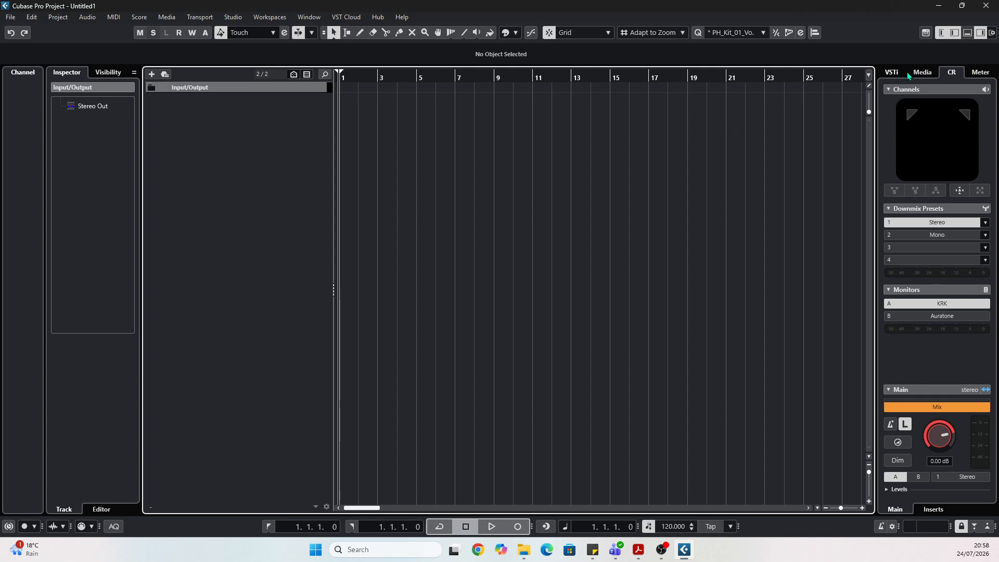
Create an instrument track by placing Serum from the VST Instruments media in the empty track list
click(920, 73)
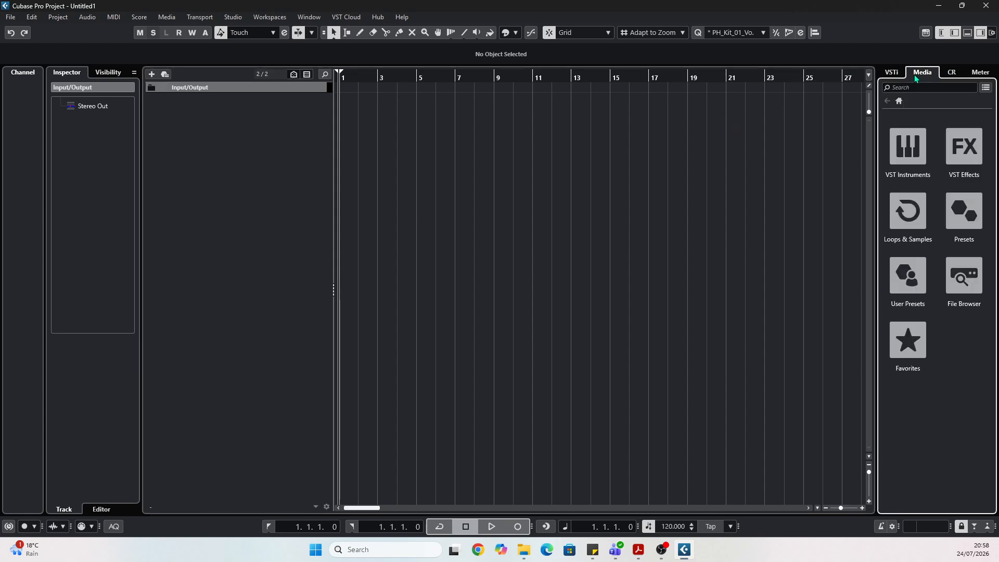
click(917, 158)
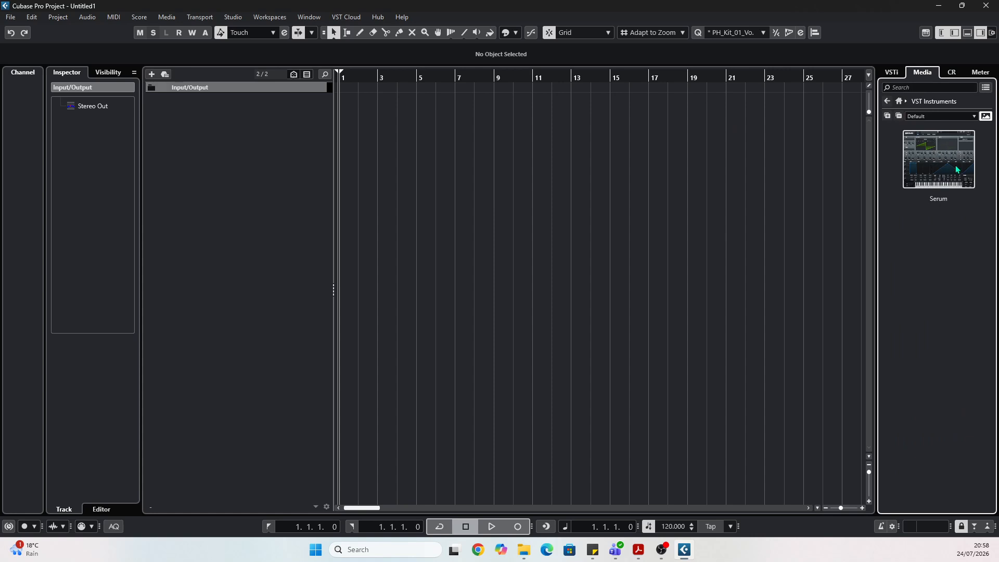
drag(949, 163, 242, 146)
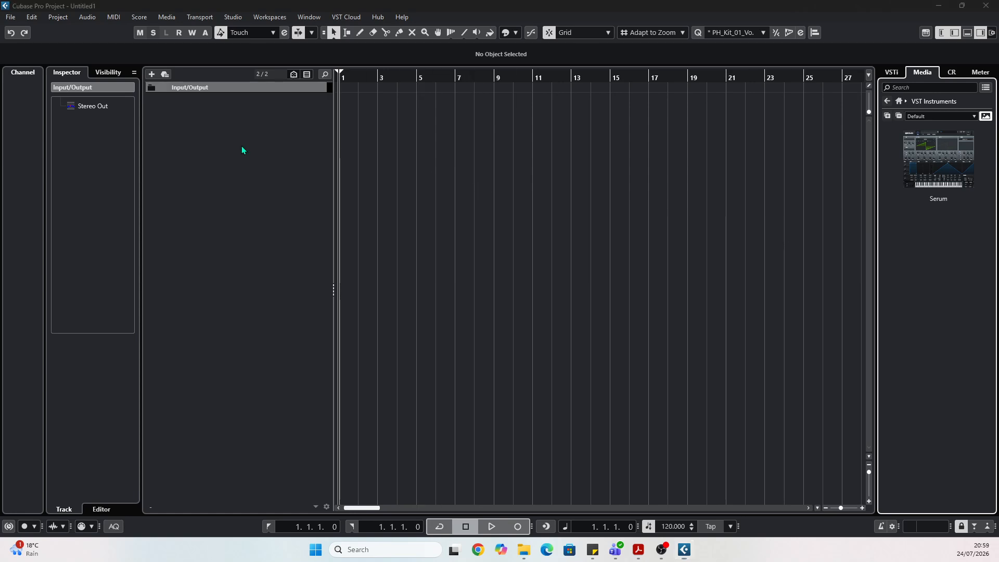
Draw a MIDI part about 5 bars long from bar 1 on the Serum track and switch back to the Object Selection tool
right_click(341, 115)
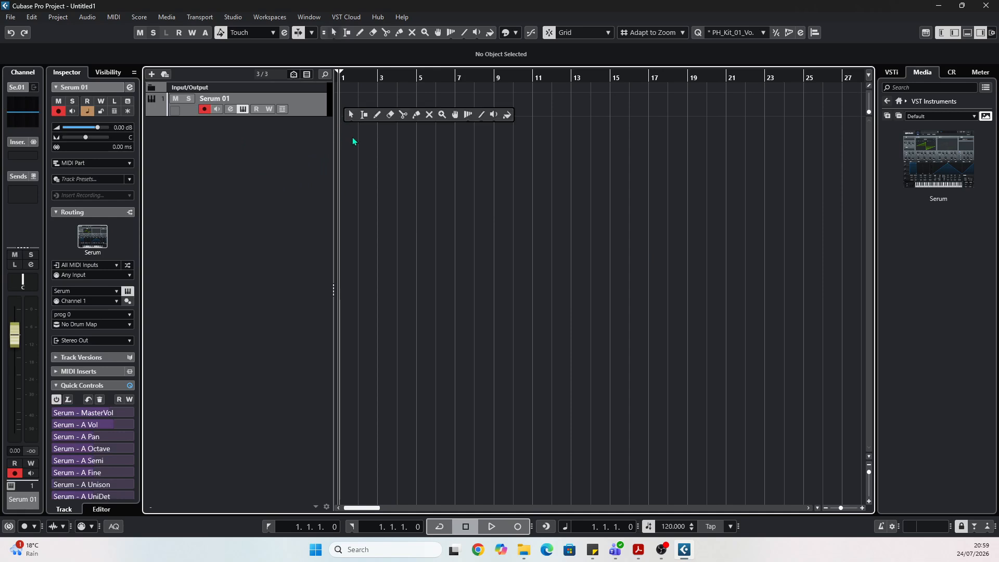
click(377, 114)
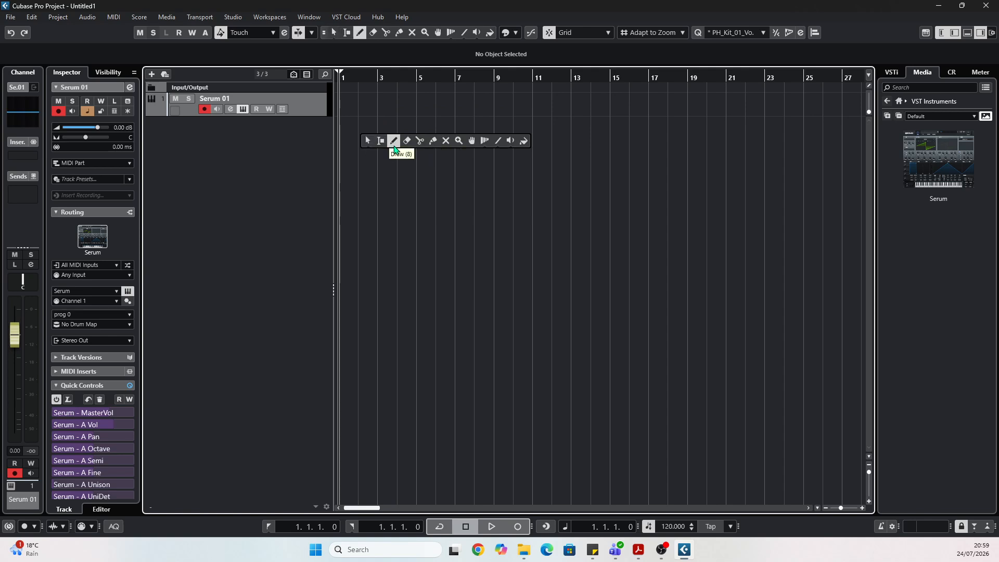
click(377, 114)
drag(357, 105, 432, 107)
right_click(432, 107)
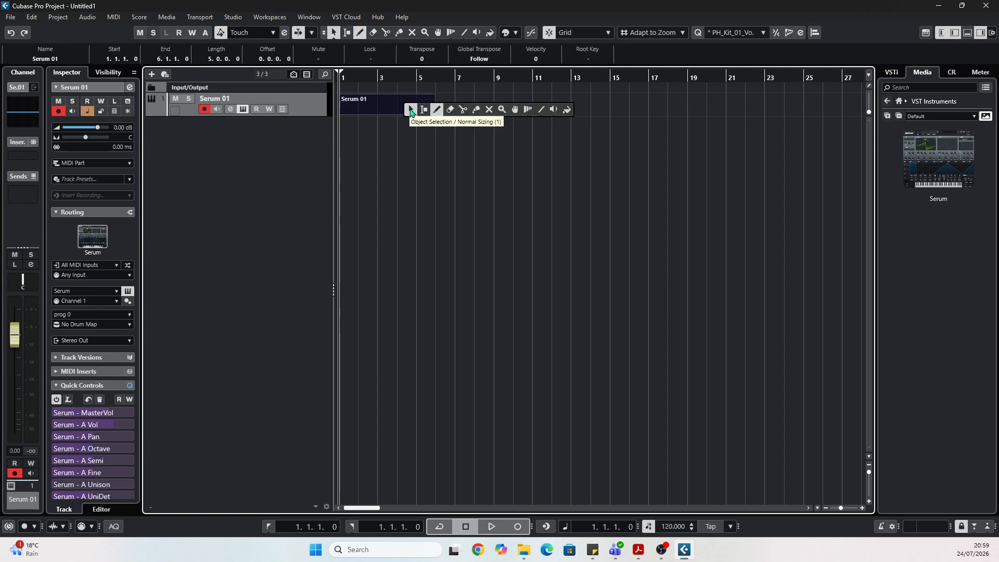
click(411, 110)
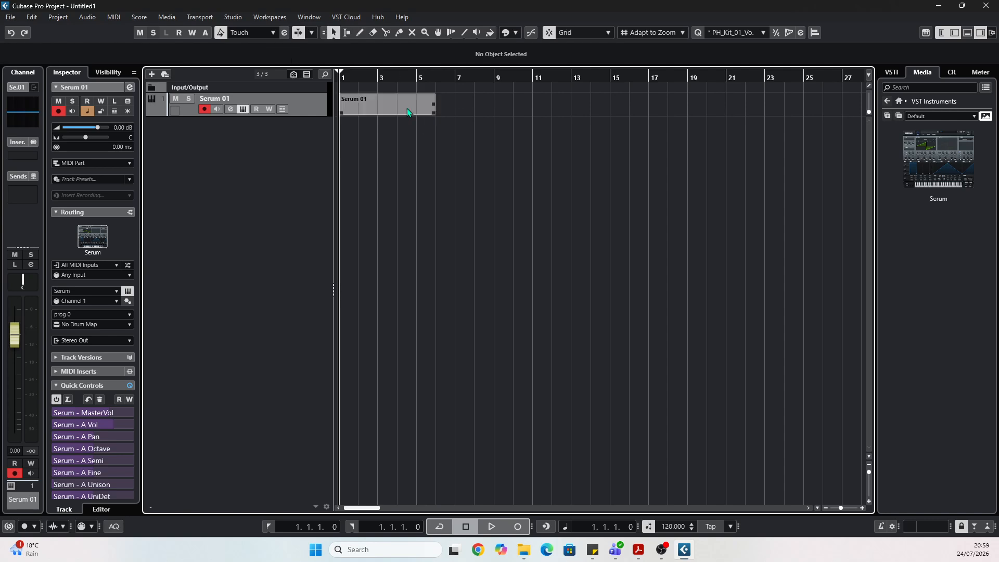
Open the Serum 01 MIDI part in a separate Key Editor window and maximize it
double_click(401, 108)
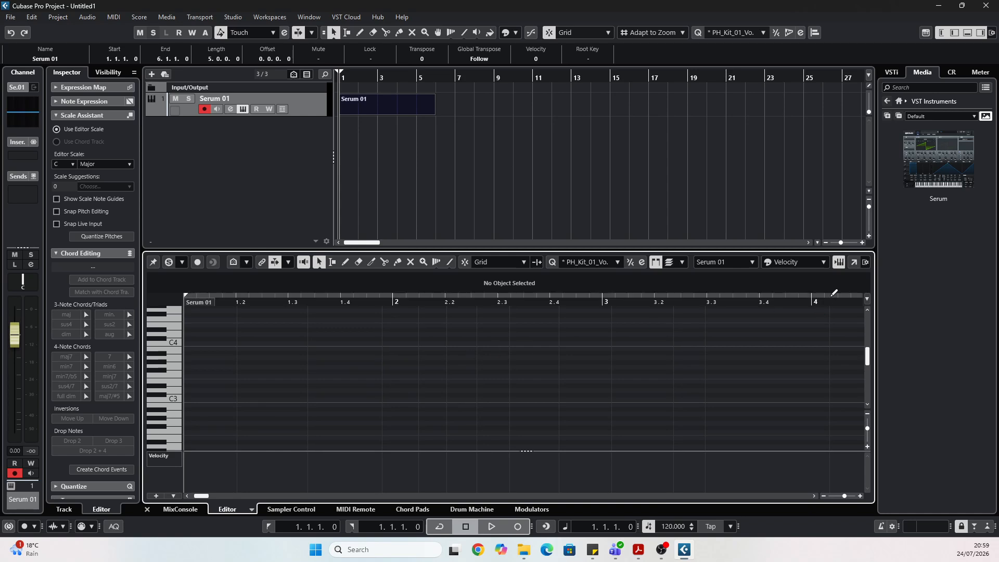
click(854, 262)
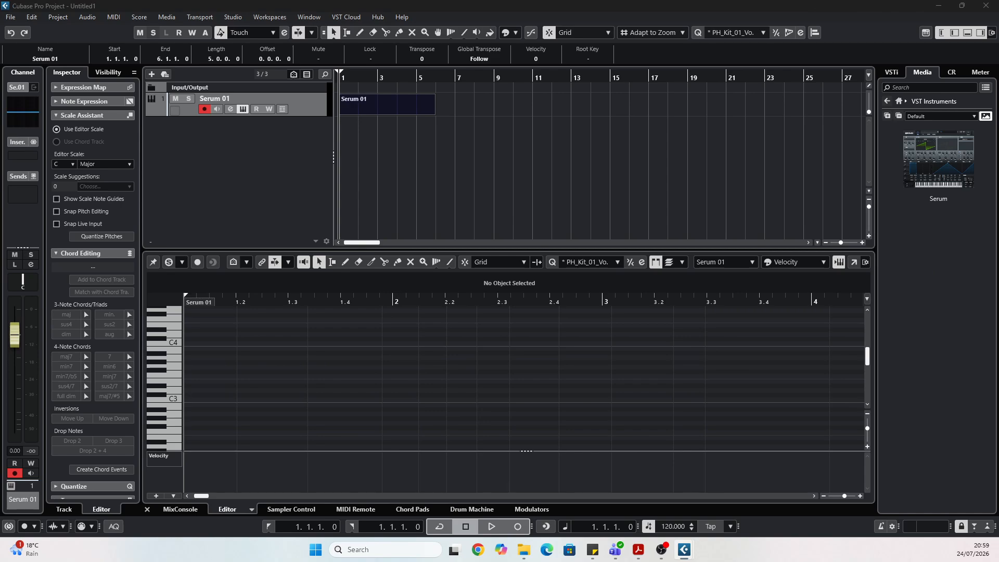
drag(0, 169, 541, 149)
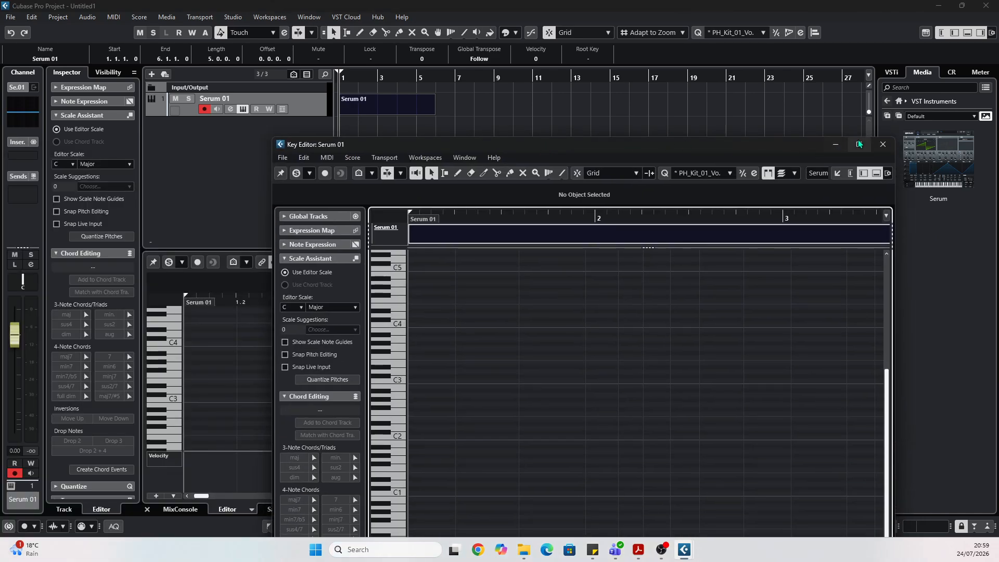
click(859, 145)
Draw an E3 note starting shortly after bar 1 and a C4 note running from beat 4 slightly past bar 2
click(314, 35)
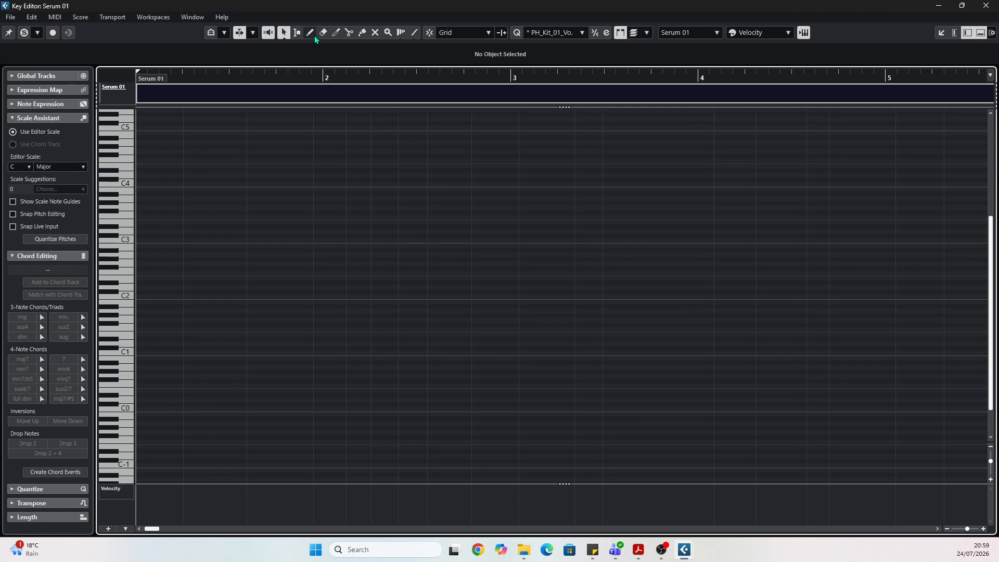
drag(156, 222, 224, 221)
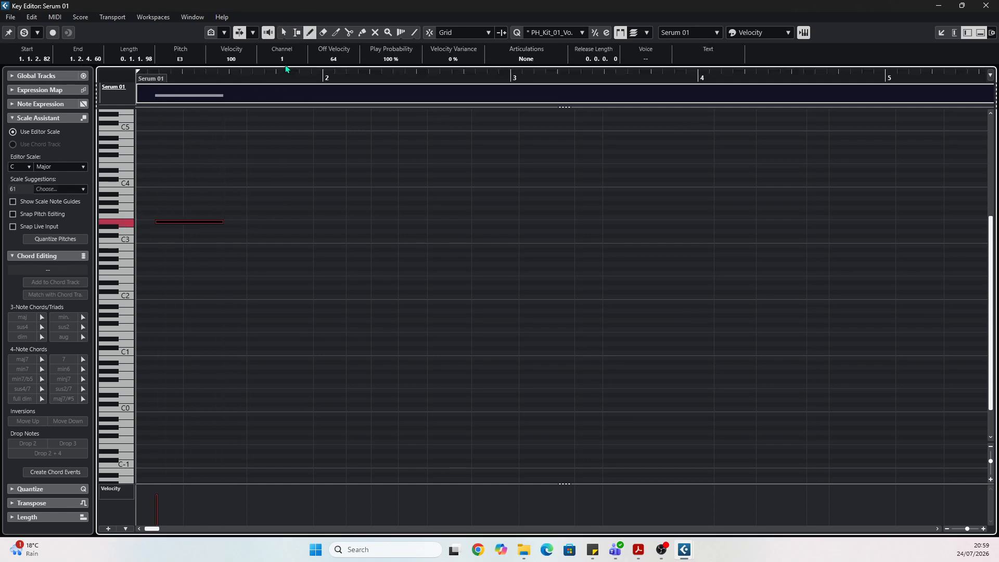
click(285, 30)
click(285, 188)
drag(285, 186, 330, 186)
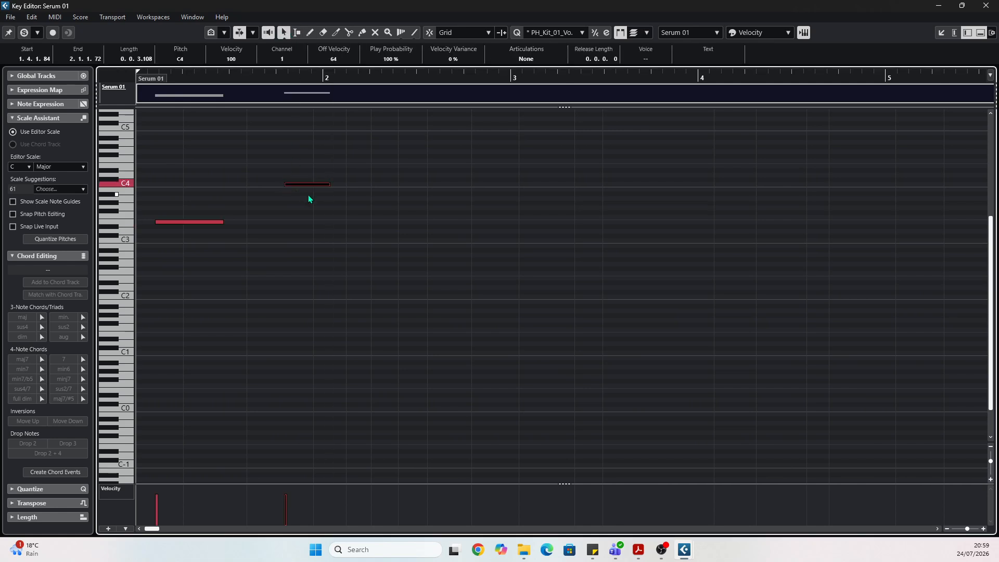
Review the Trim, Split, Glue and Mute tools without editing any notes, and close the Key Editor window
click(336, 32)
click(350, 32)
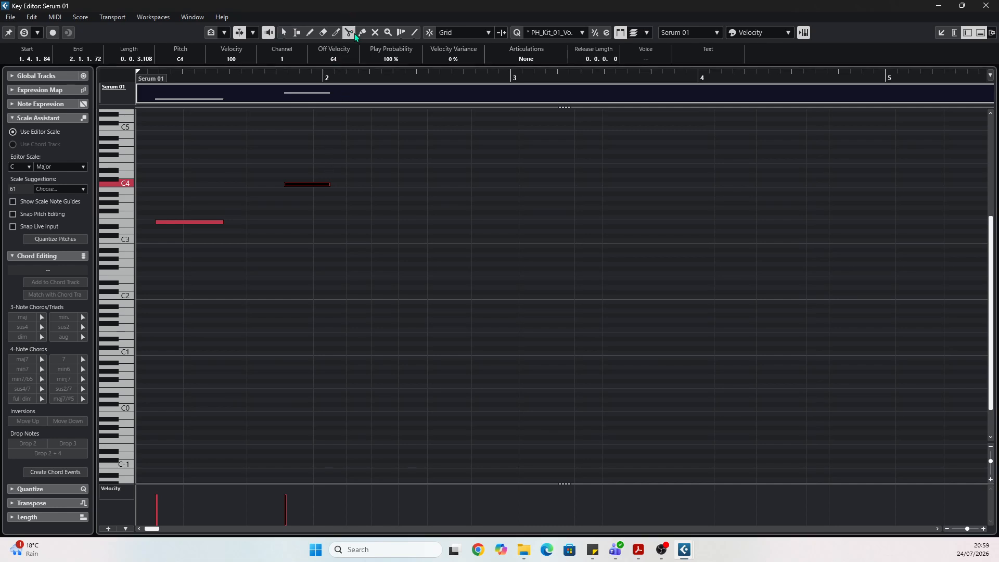
click(362, 33)
click(375, 33)
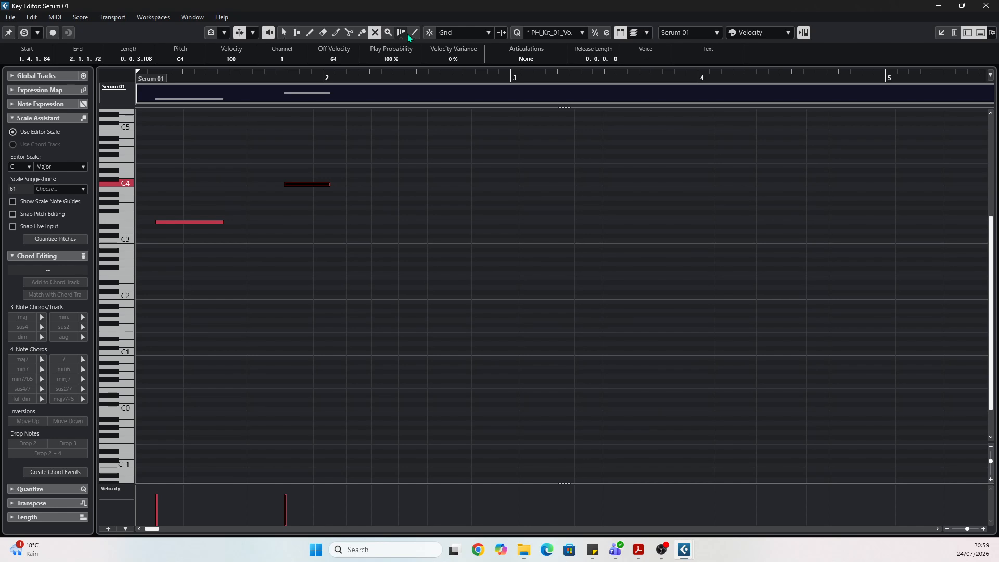
click(985, 10)
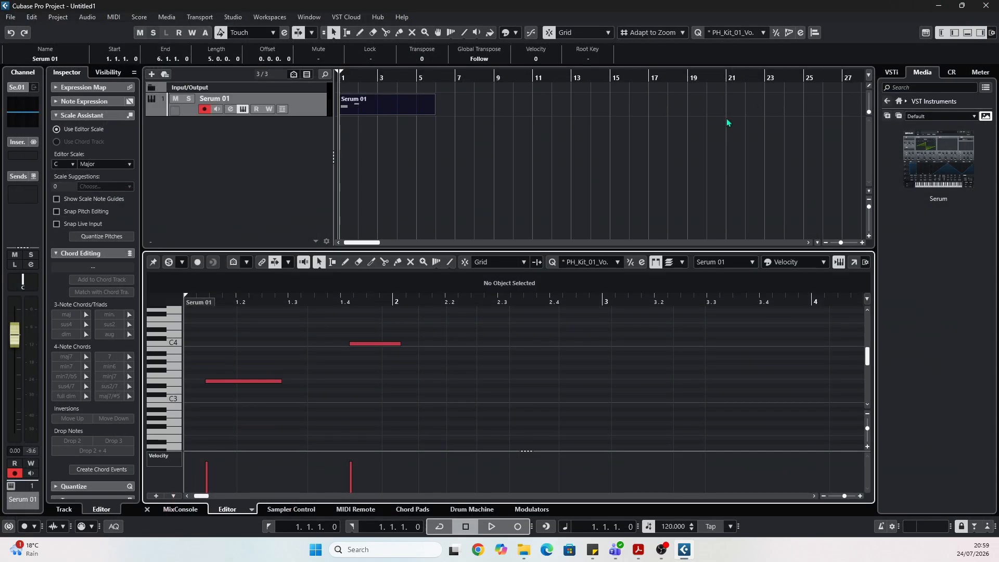
Hide the lower zone and add the Analog Techno loop Techno - Atmo Loop A Minor 02 as a new audio track below Serum 01
click(967, 32)
click(898, 102)
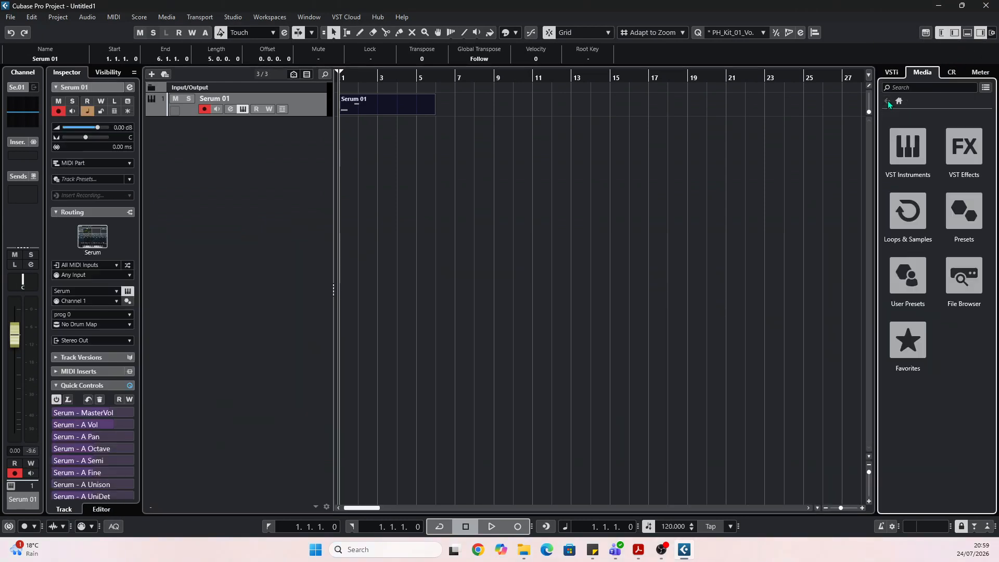
click(901, 224)
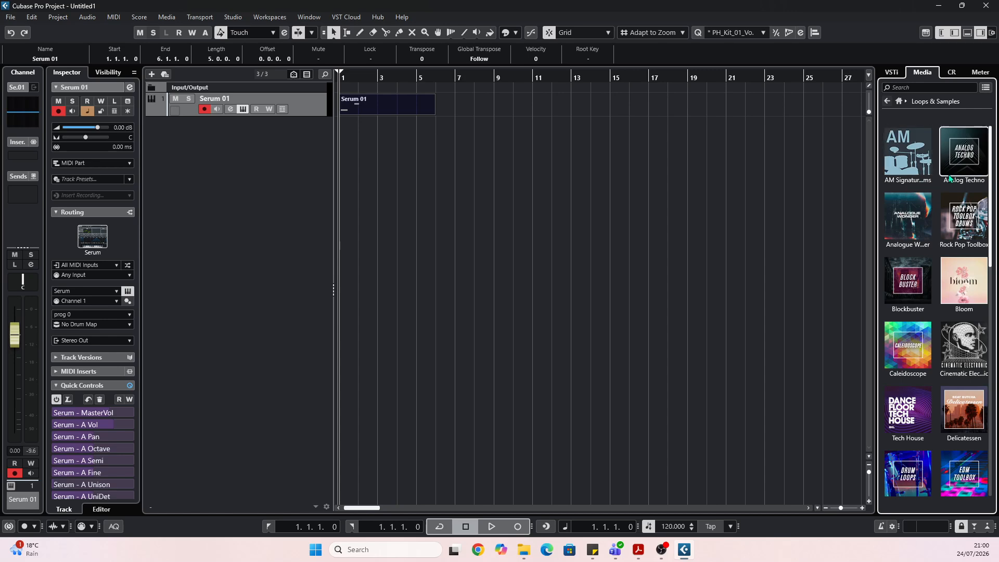
click(964, 164)
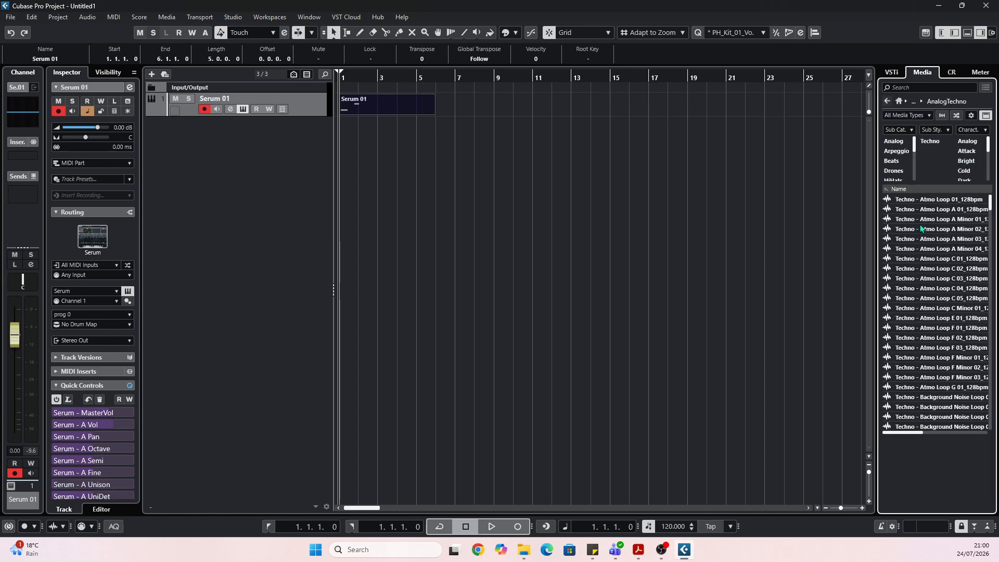
drag(928, 230, 277, 201)
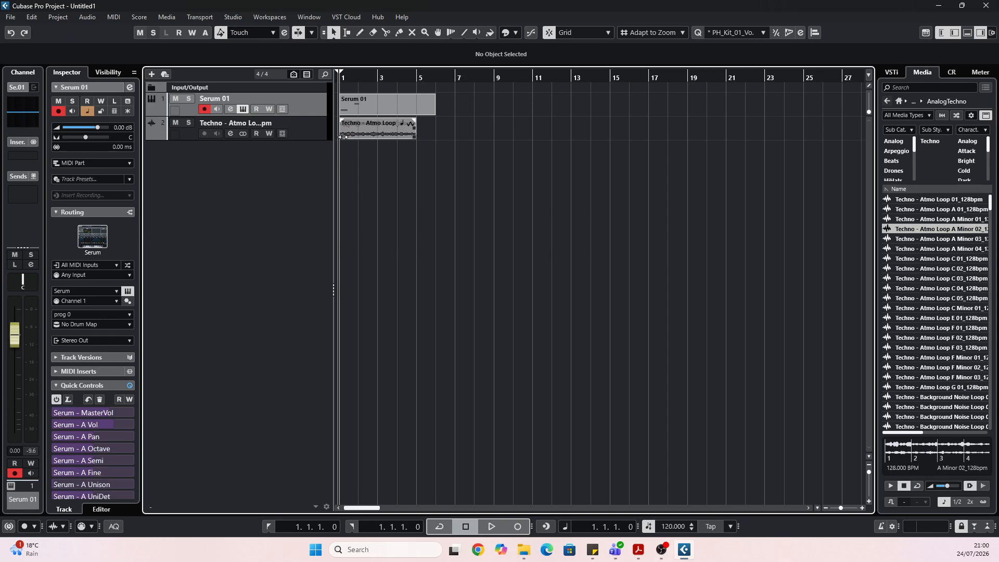
Examine the Techno loop's waveform in the Sample Editor and close the lower zone
double_click(355, 135)
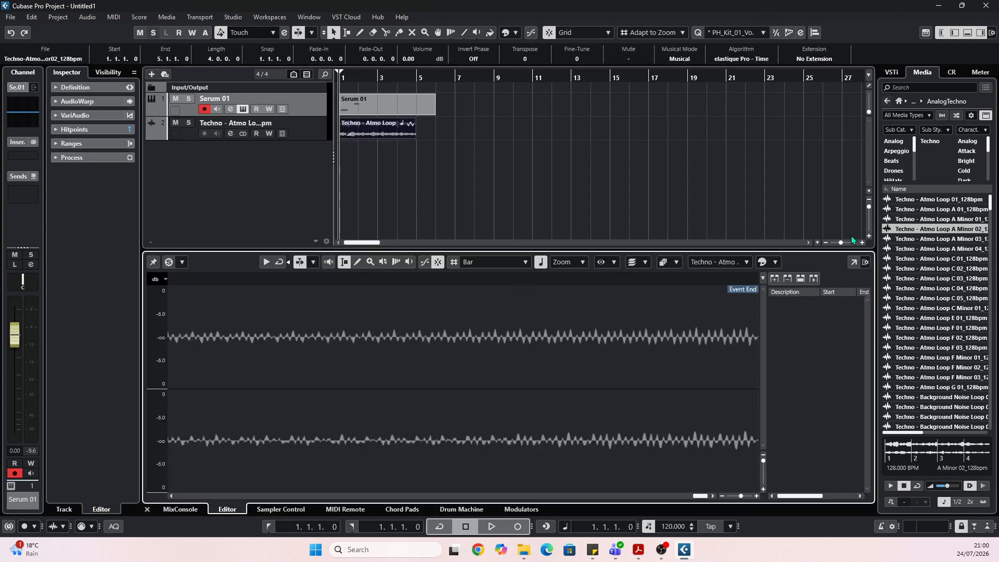
click(968, 33)
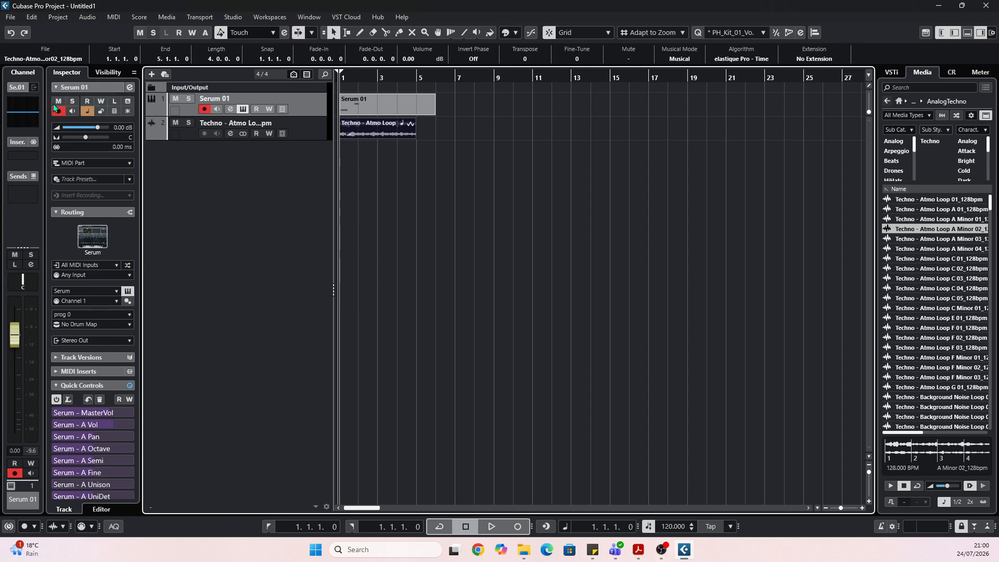
View the Serum plug-in window, and expand the track's MIDI Inserts to review them along with the Quick Controls
click(98, 247)
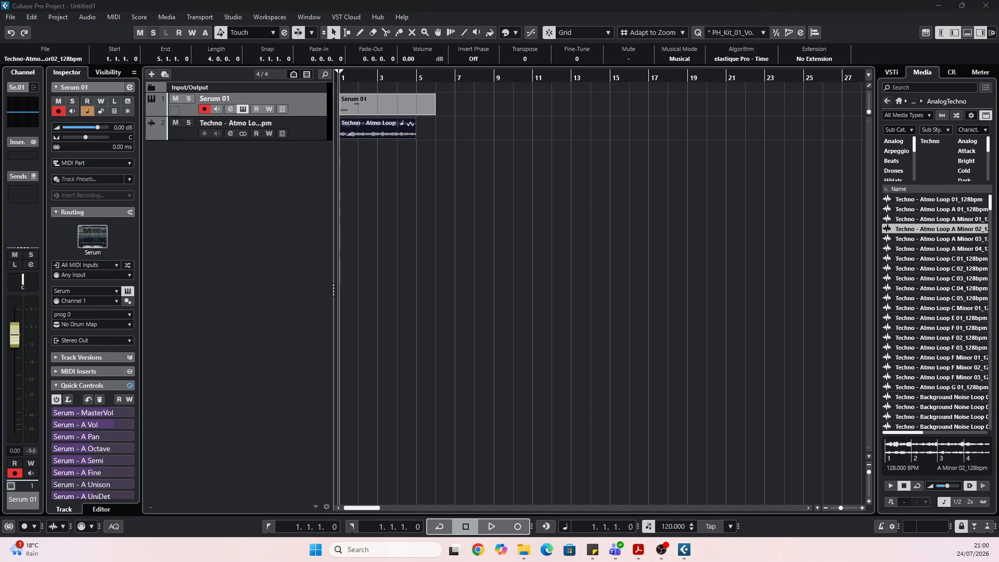
drag(472, 110, 998, 177)
click(89, 370)
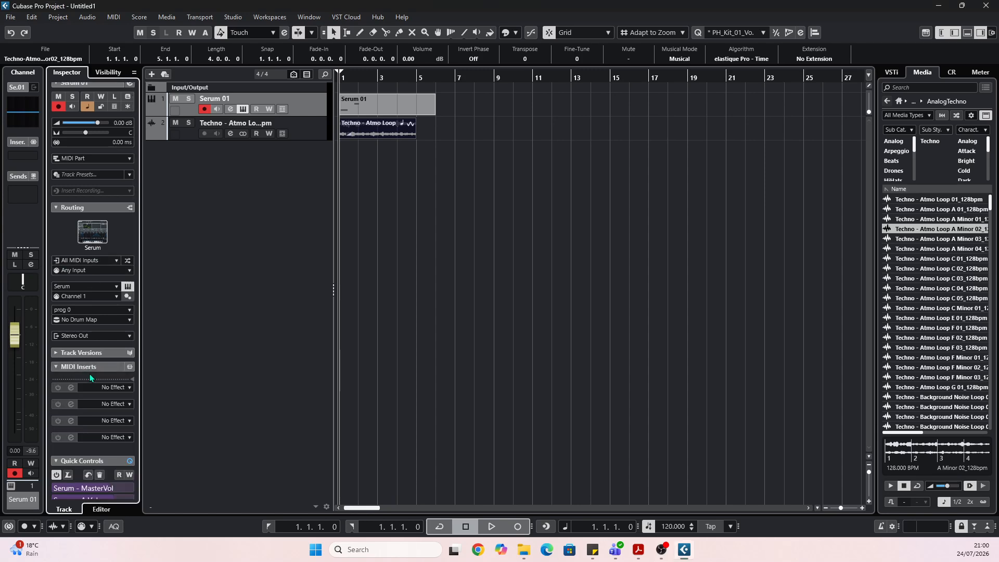
scroll(89, 374, down, 2)
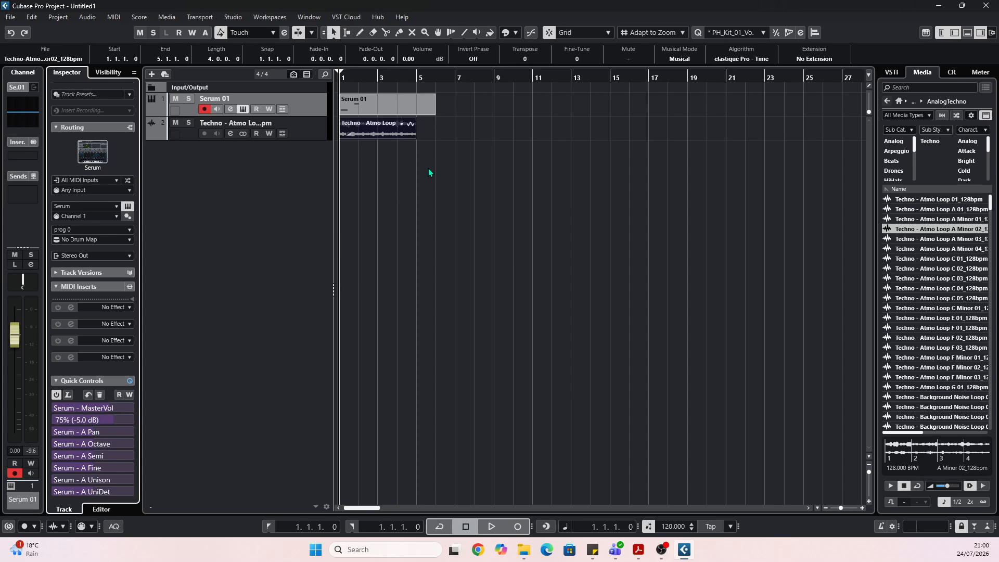
Reopen the Techno loop event in the Sample Editor and review the Serum track's Inspector settings
click(361, 127)
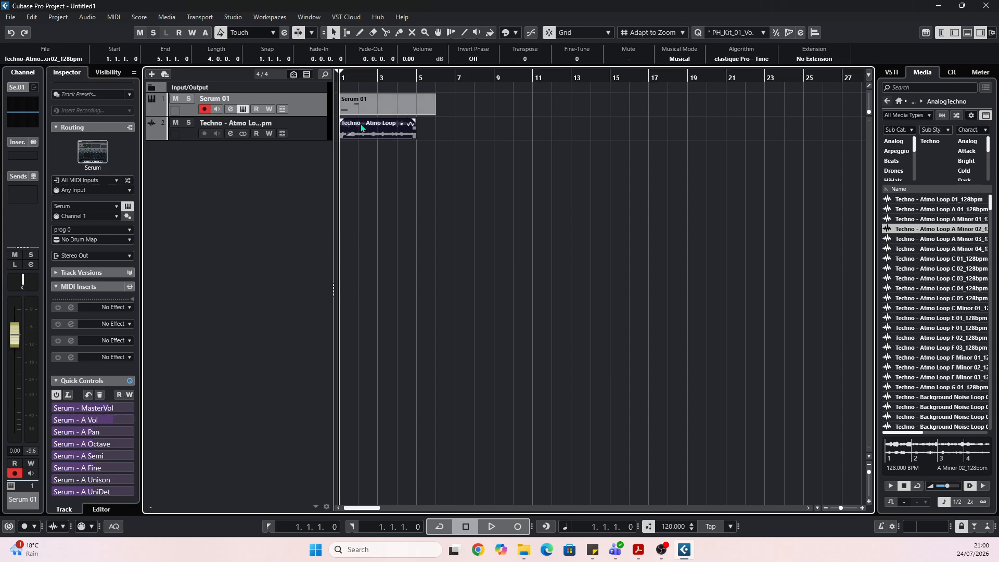
click(366, 108)
double_click(360, 130)
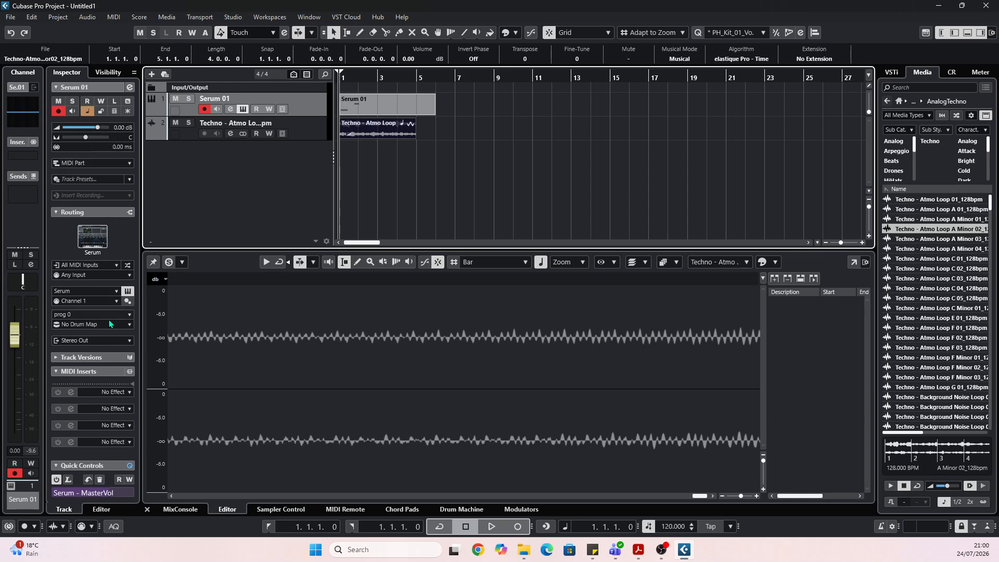
scroll(113, 406, down, 2)
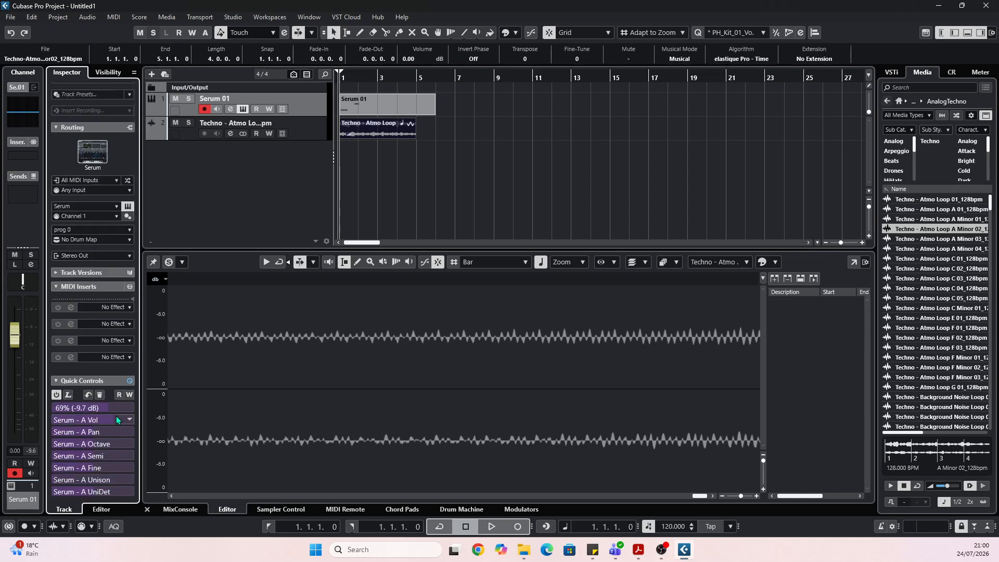
scroll(119, 359, up, 2)
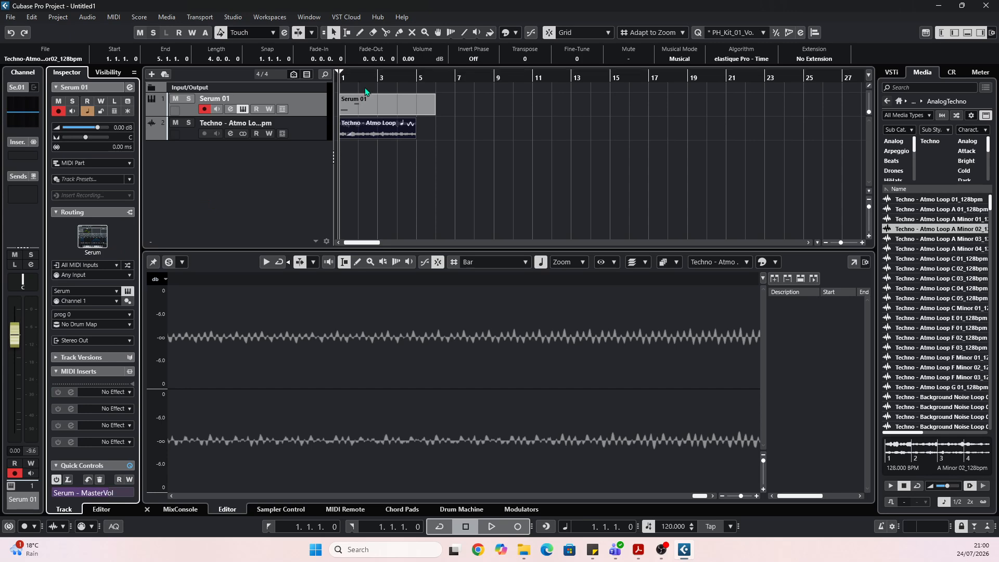
Add one unnamed audio track with input Input 1 (Mono), Stereo configuration and output Stereo Out
right_click(278, 154)
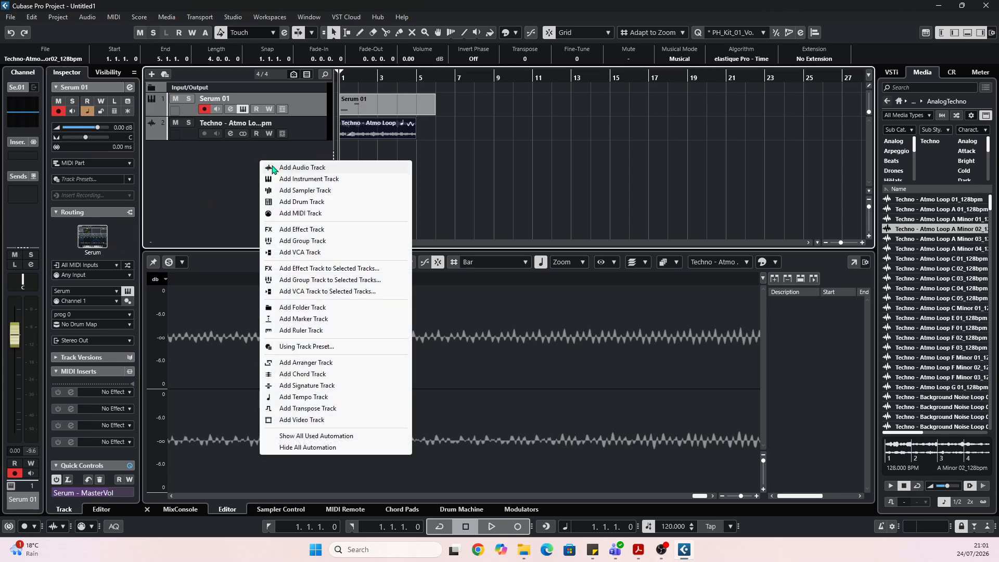
click(276, 170)
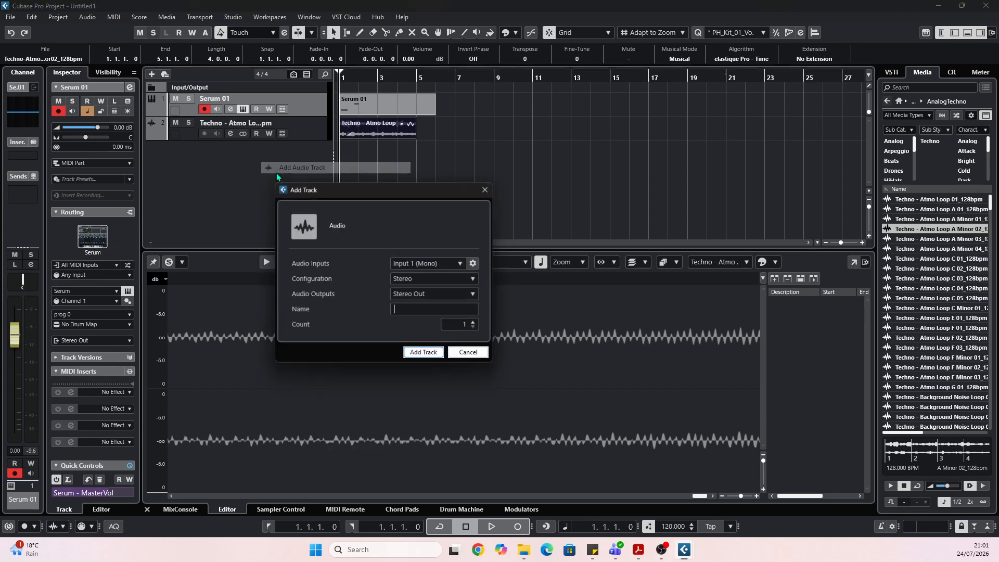
click(429, 355)
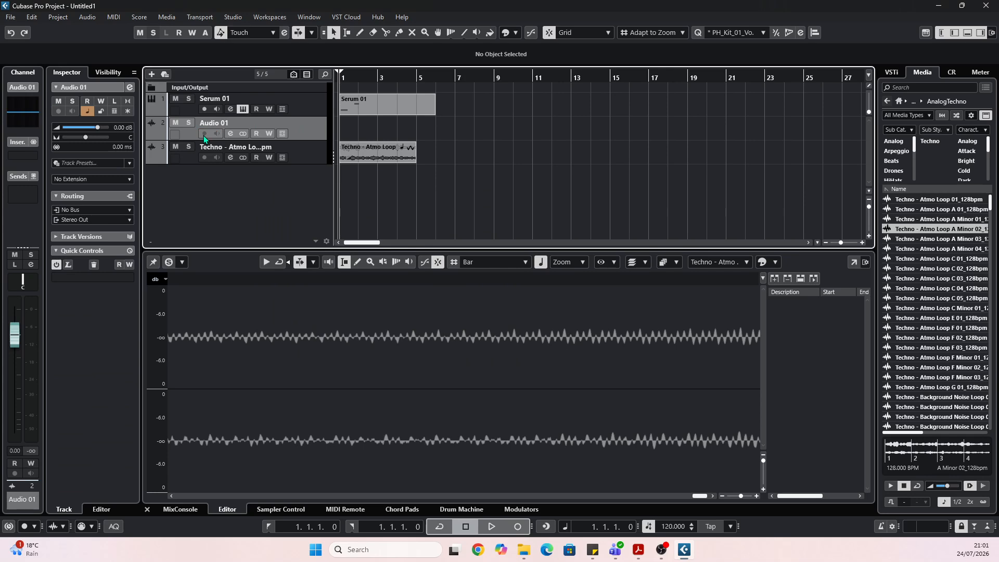
Review the Inputs, Outputs and Control Room pages of the Audio Connections, and close the window
right_click(219, 191)
key(Escape)
click(149, 18)
click(244, 29)
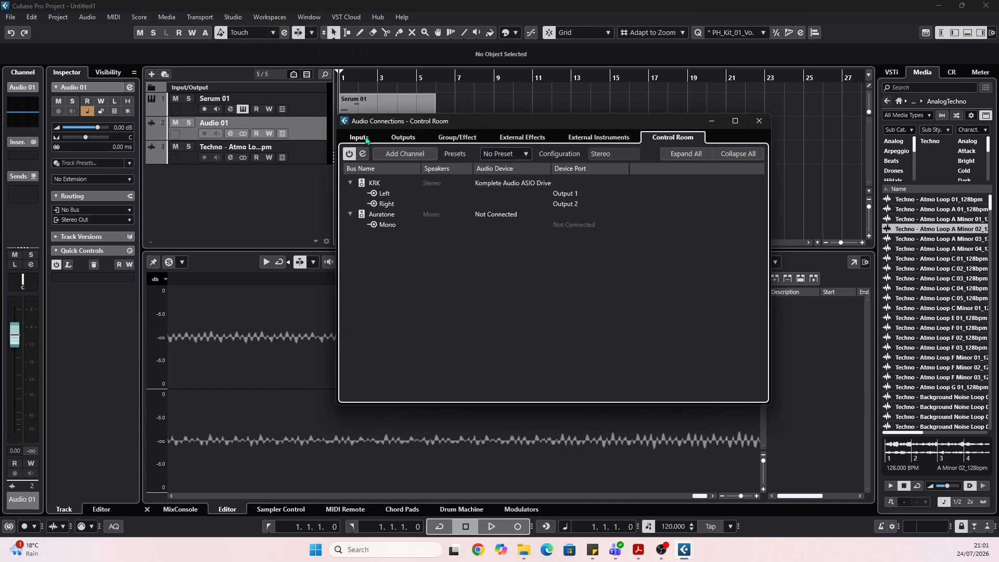
click(365, 138)
click(405, 138)
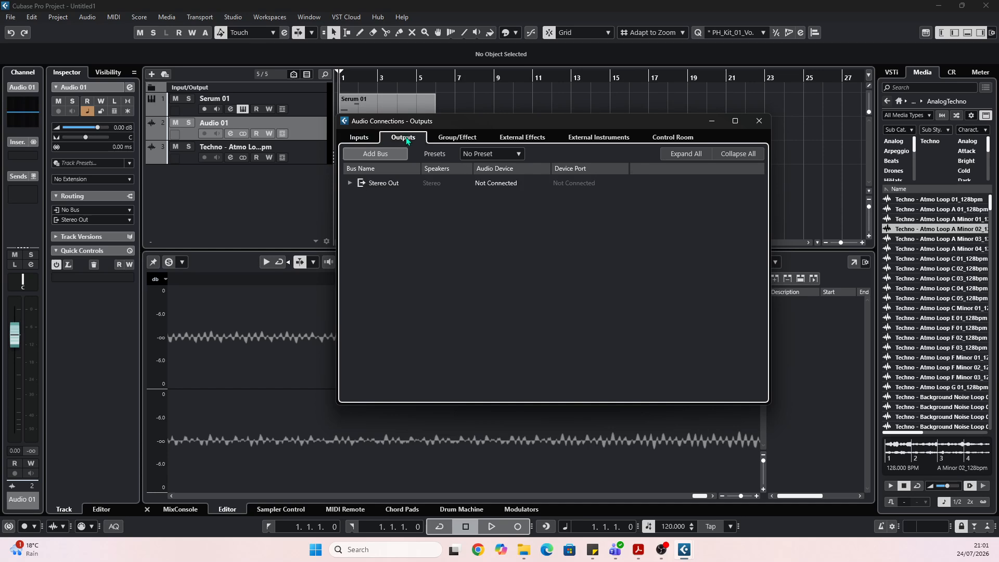
click(672, 138)
click(771, 126)
Remove the empty audio track between the Serum and Techno loop tracks
right_click(286, 120)
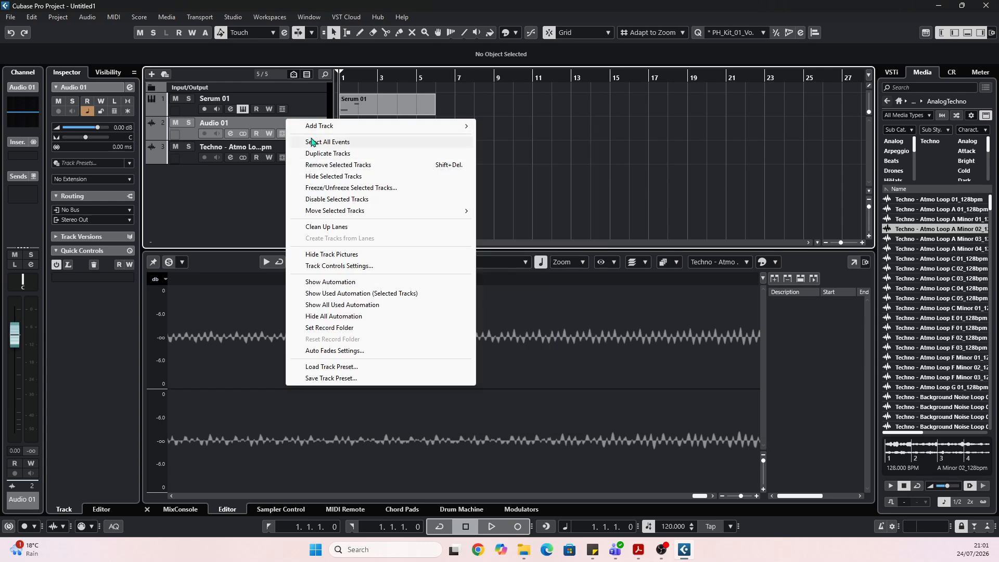
click(325, 166)
right_click(224, 181)
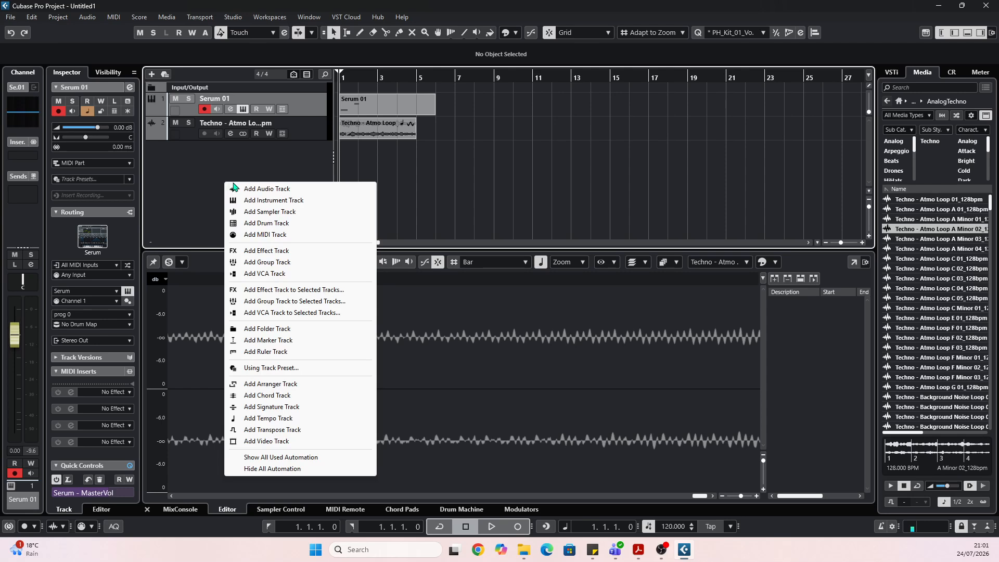
click(227, 152)
Review the input, configuration and output options for a new audio track below the Techno loop, and dismiss the dialog without adding it
click(300, 137)
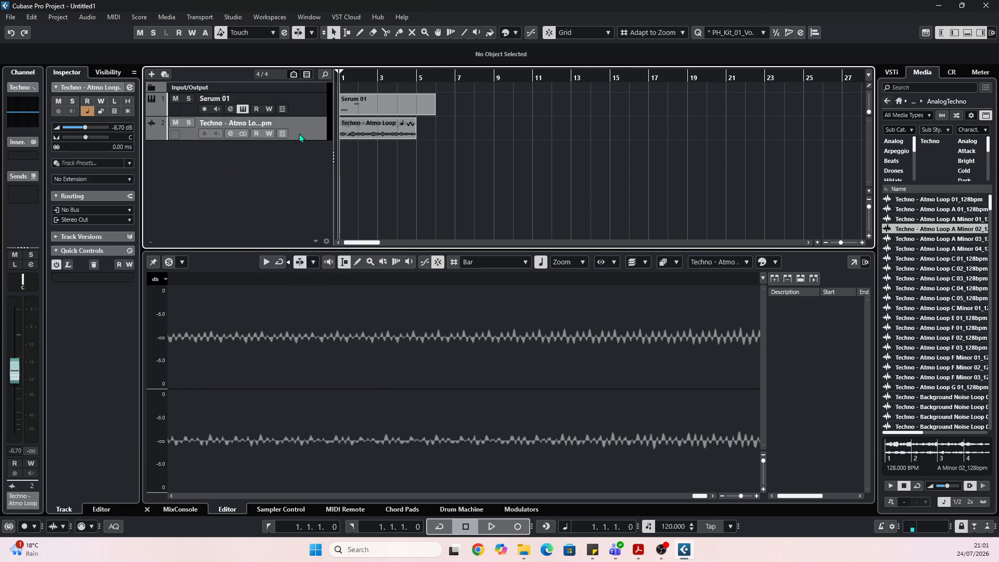
right_click(223, 168)
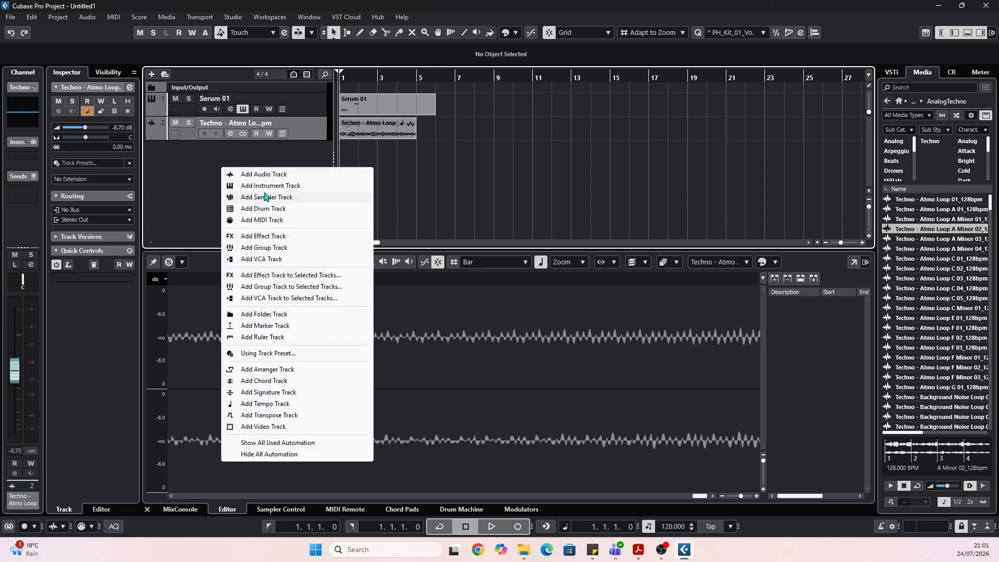
click(268, 176)
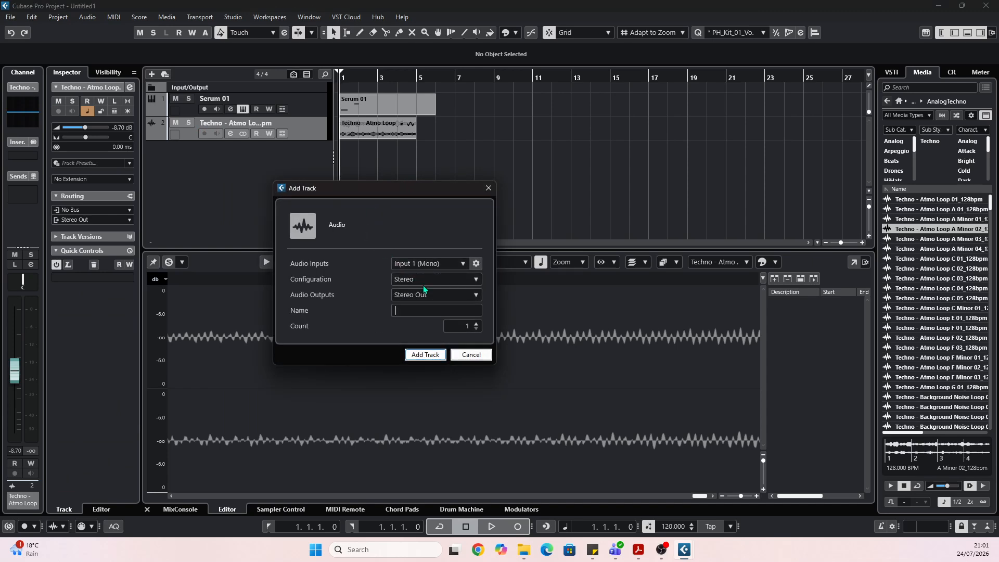
click(448, 264)
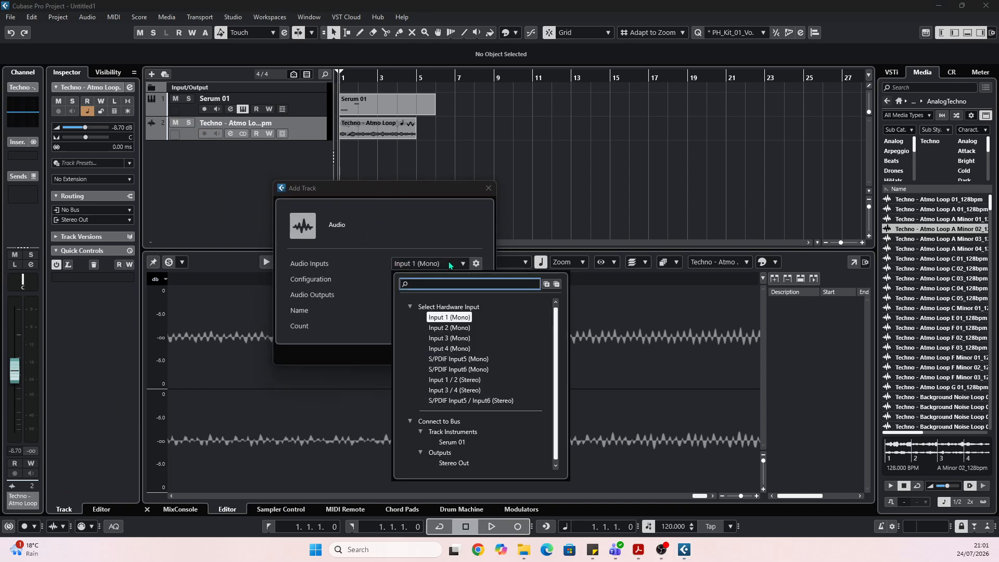
click(449, 264)
click(445, 281)
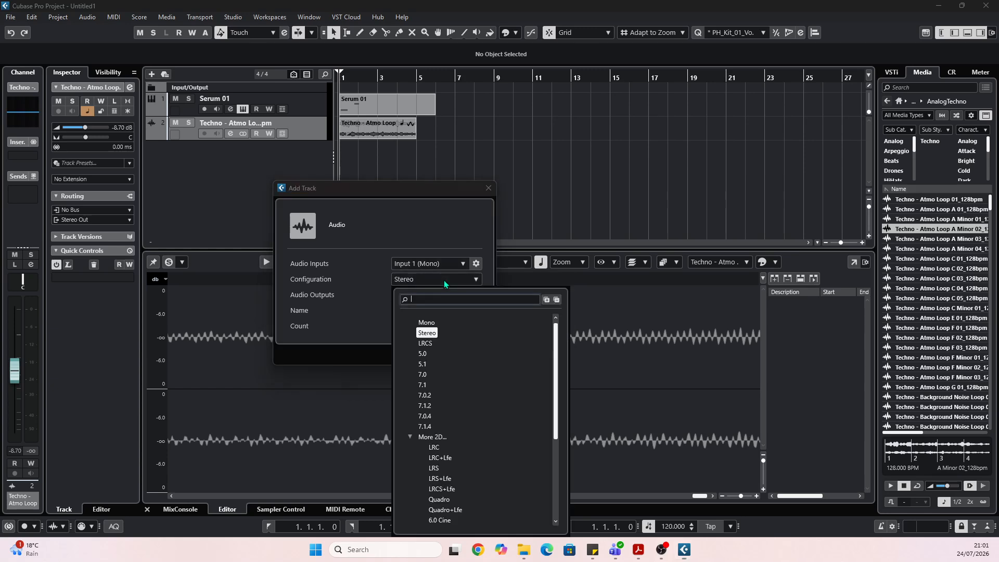
click(445, 282)
click(437, 300)
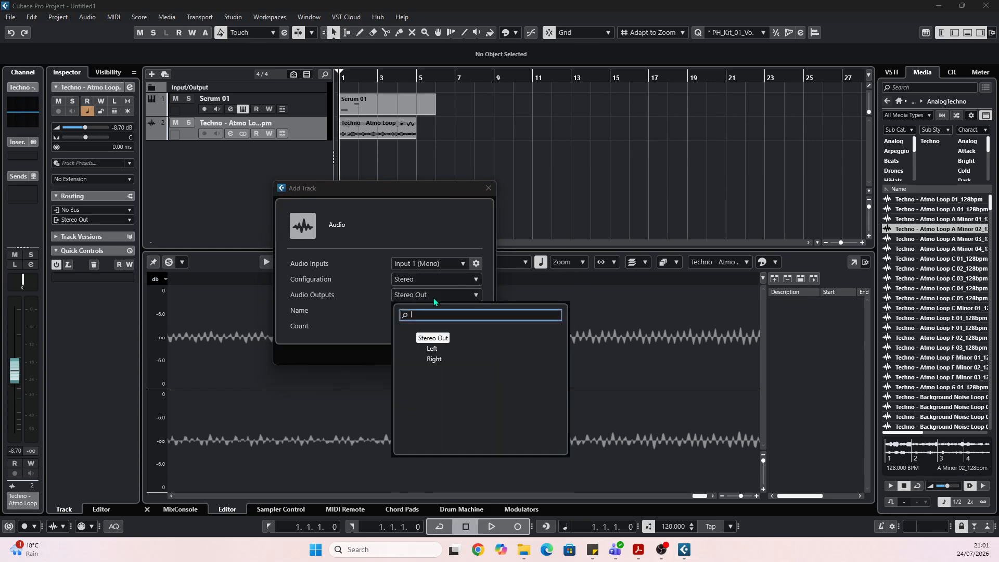
click(437, 301)
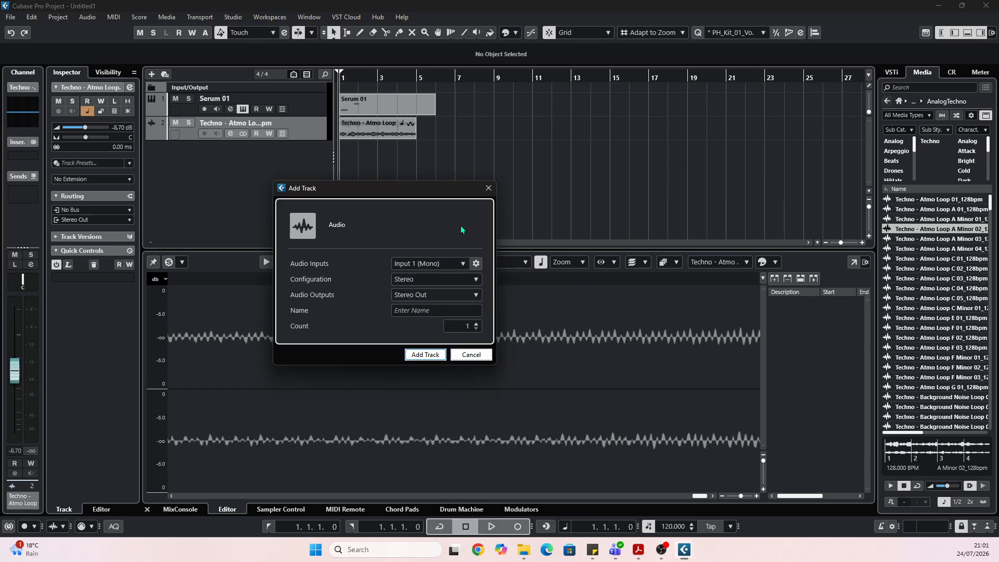
click(489, 189)
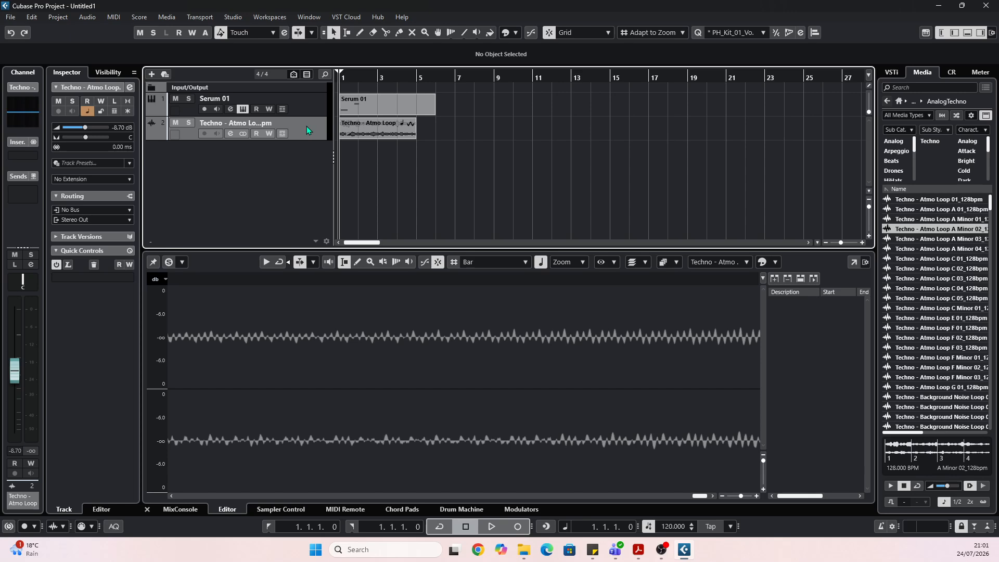
Place the project cursor at bar 3 and duplicate the Serum 01 track
click(305, 103)
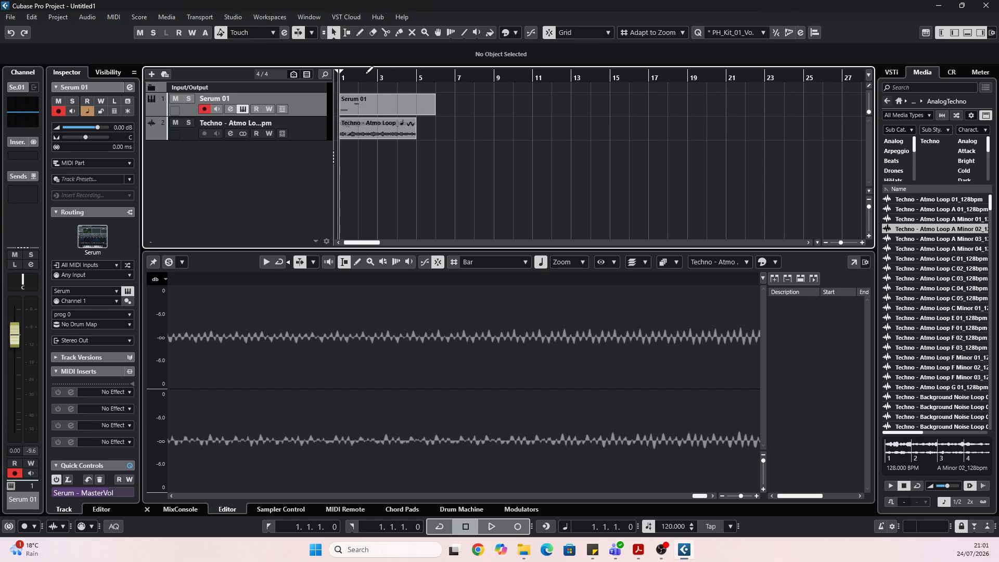
scroll(372, 76, up, 2)
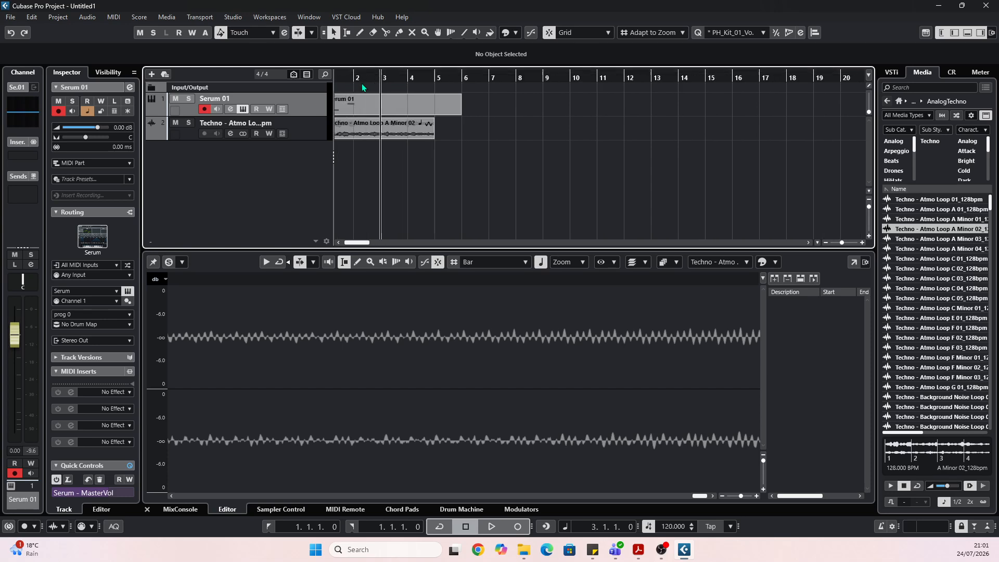
click(203, 111)
click(204, 111)
click(204, 111)
click(204, 111)
right_click(302, 112)
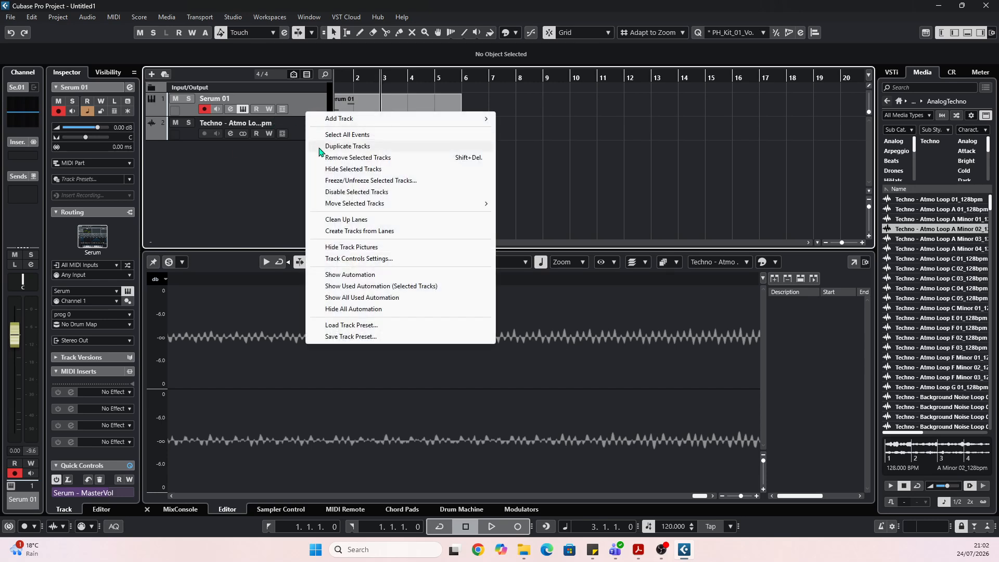
click(333, 148)
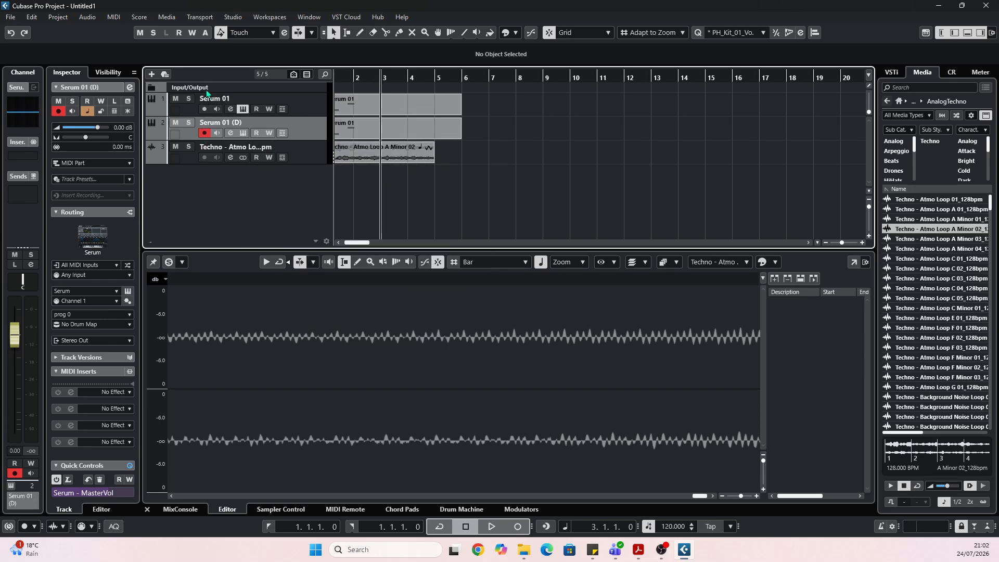
Record-enable only the original Serum 01 track and record a MIDI take on it from bar 3 to about bar 9
click(204, 109)
click(218, 134)
click(218, 133)
click(204, 133)
click(517, 528)
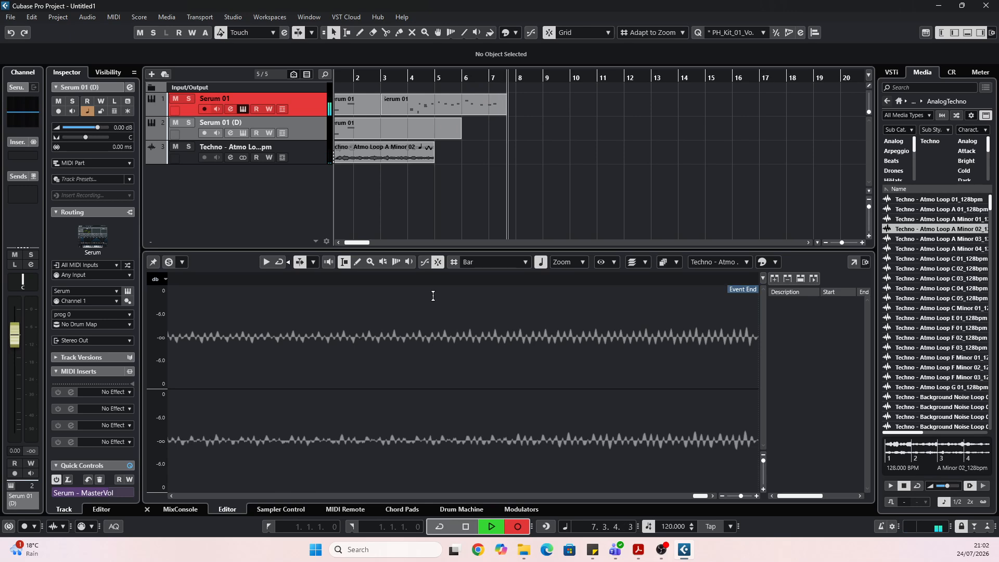
key(space)
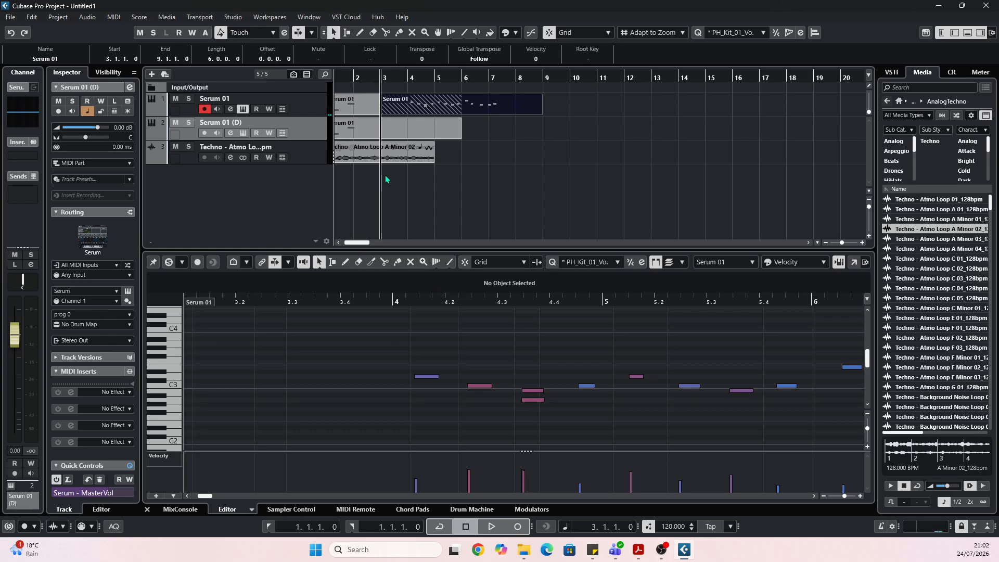
Hide the lower zone editor and turn on Cycle for a locator range from bar 3 to bar 6
drag(420, 75, 306, 83)
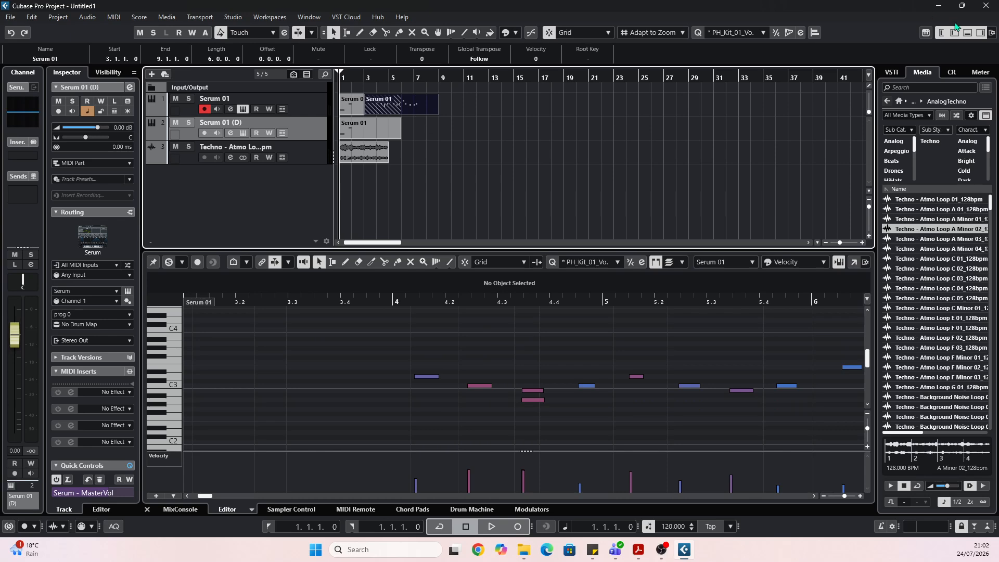
click(968, 34)
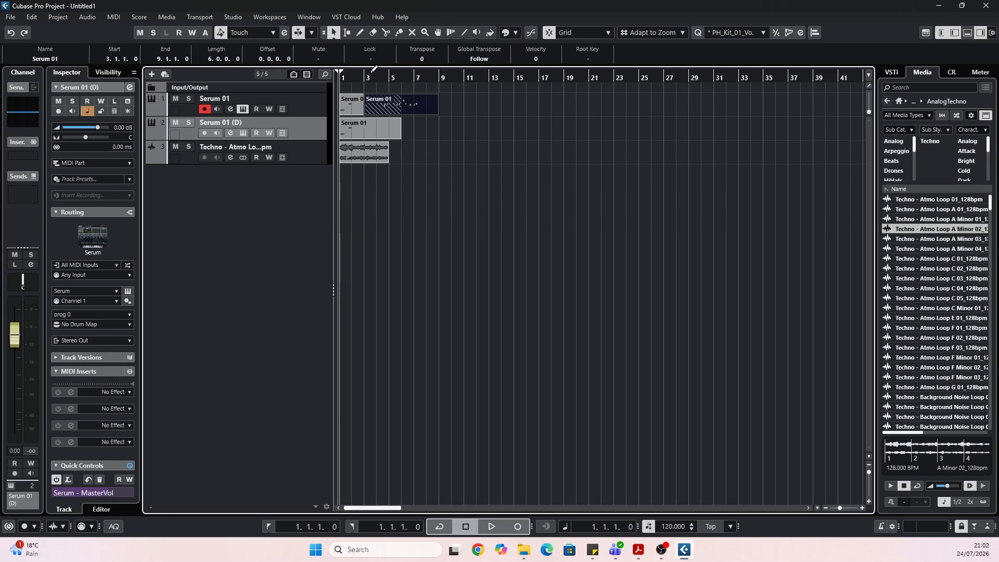
click(368, 75)
drag(369, 78, 355, 98)
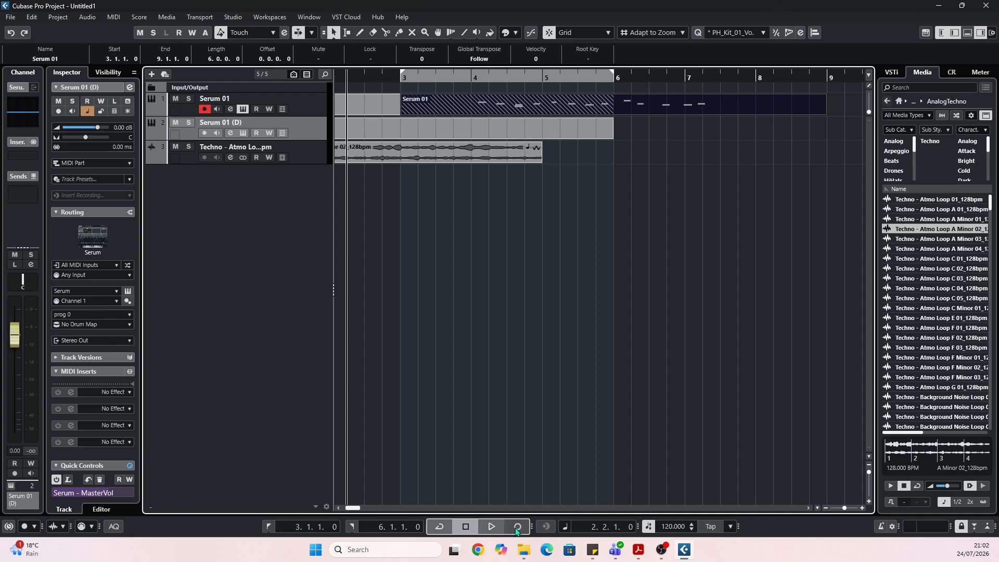
click(441, 527)
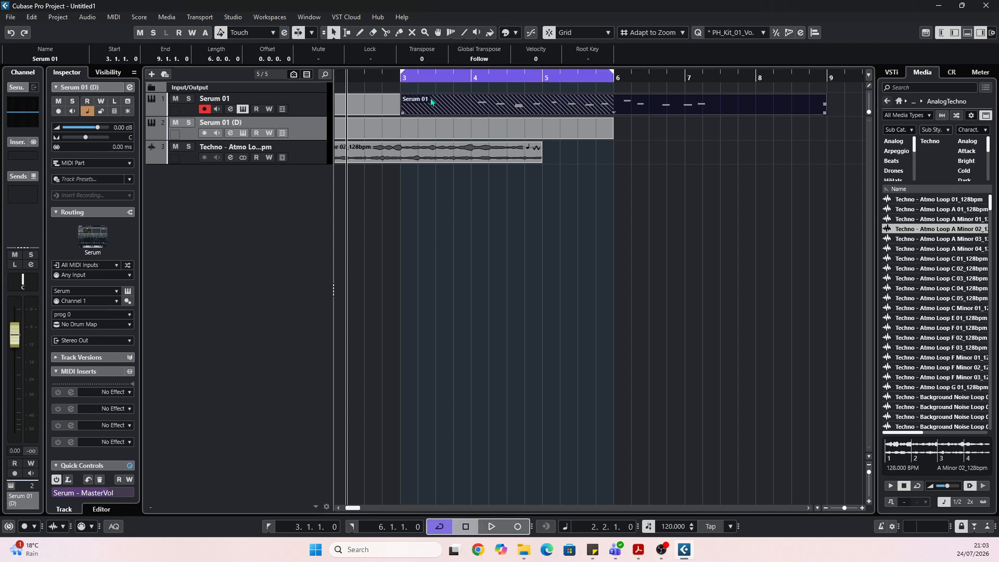
Move the left locator past the right one to 6.3.1.0 and play briefly from 5.4.1.0
drag(403, 76, 655, 81)
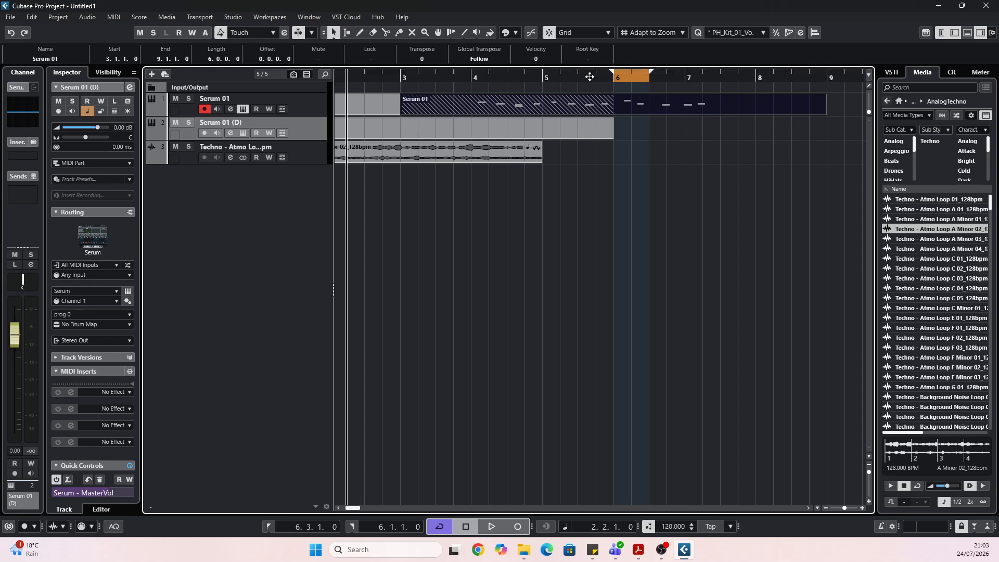
click(590, 77)
key(space)
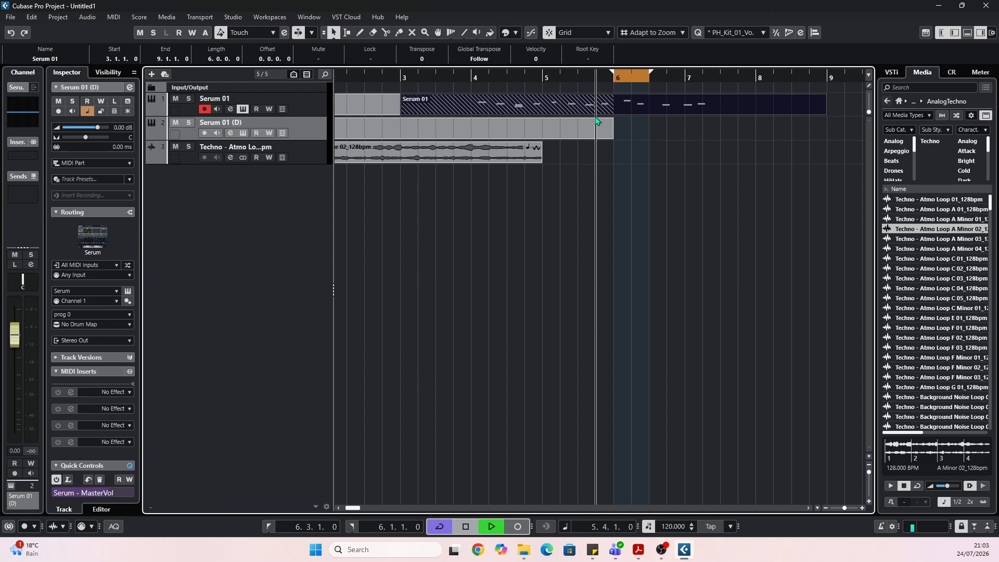
key(space)
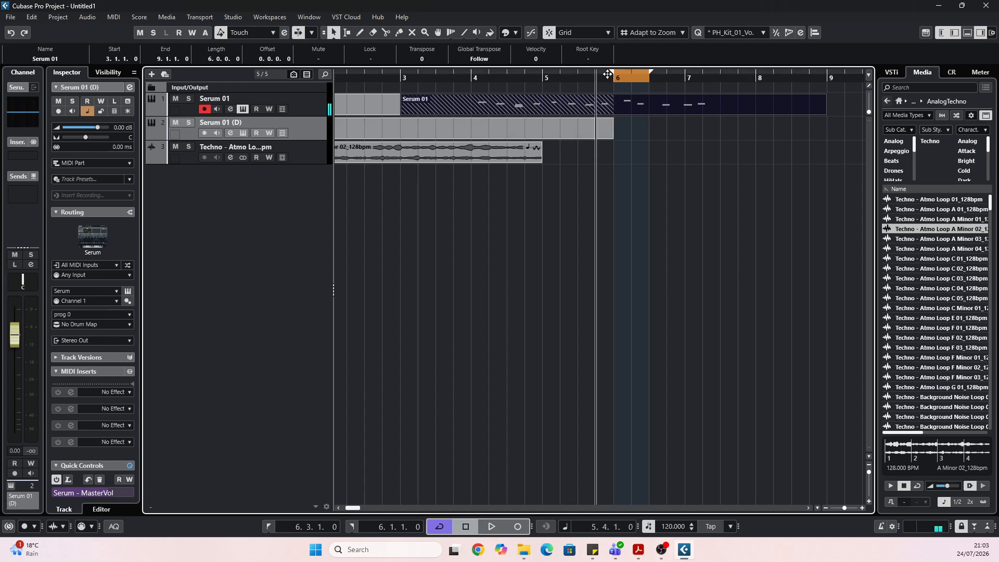
Set the cycle range with the left locator at 1.1.1.0 and the right locator at 7.2.1.0
mouse_move(617, 74)
mouse_down()
mouse_move(549, 77)
mouse_move(561, 89)
mouse_up()
key(space)
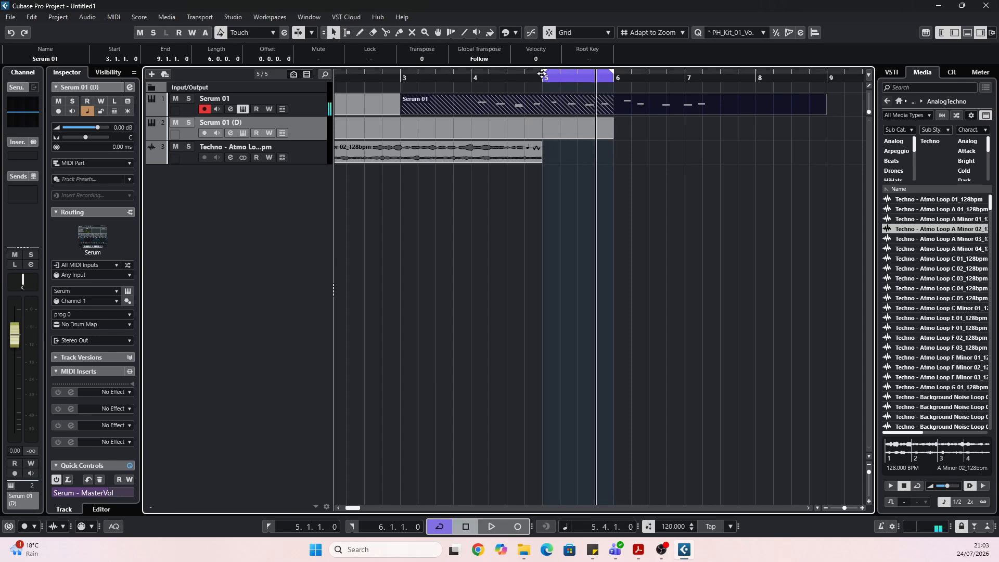
drag(544, 74, 343, 75)
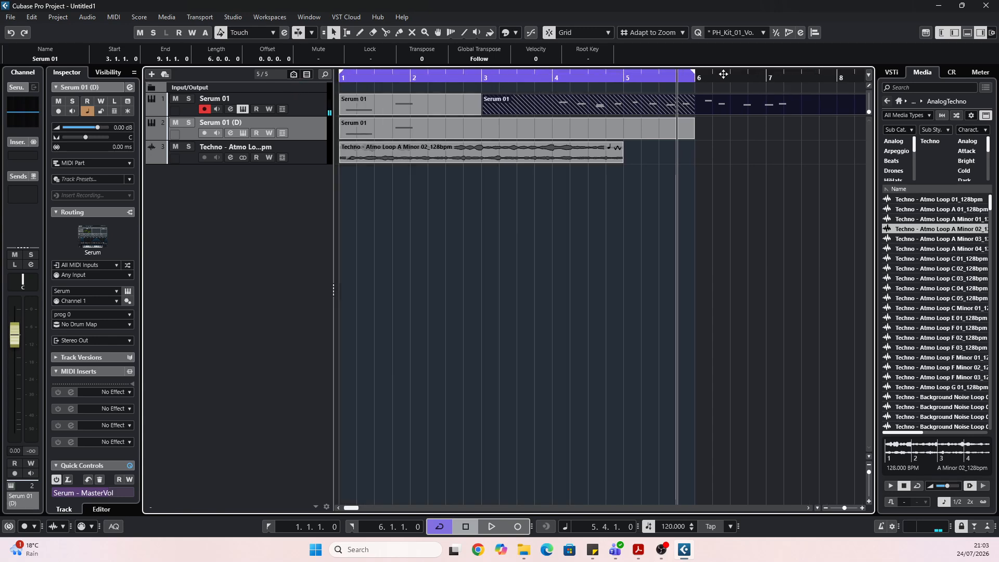
drag(695, 76, 753, 82)
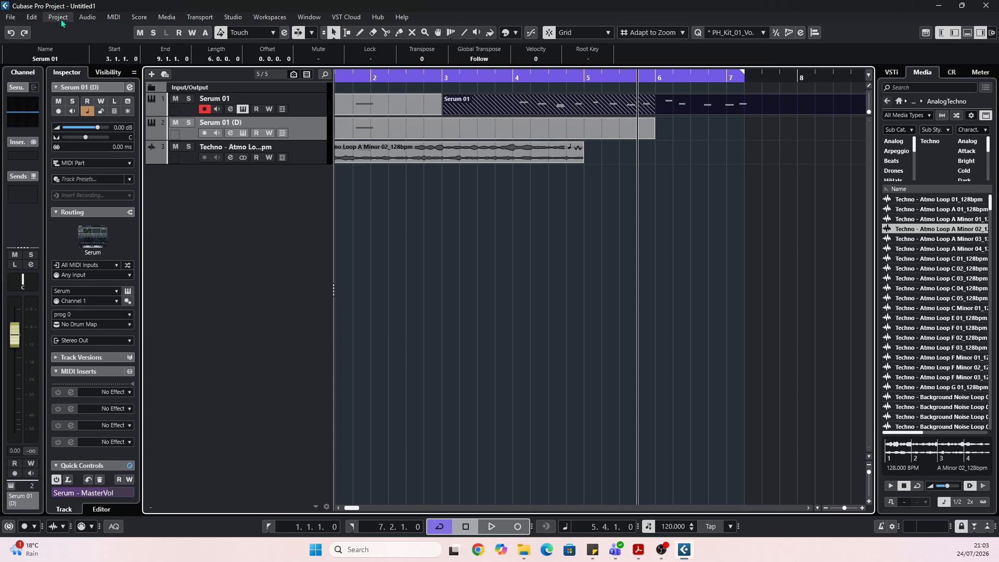
Open the Audio Mixdown export, try Multiple channel selection with Serum 01 and Serum 01 (D), and return to Single with Stereo Out
click(12, 18)
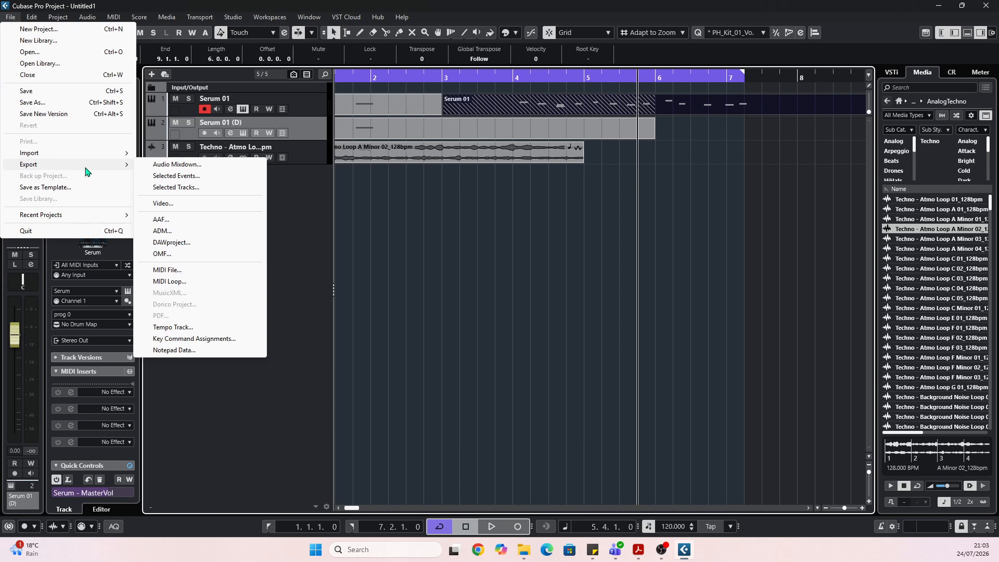
click(176, 166)
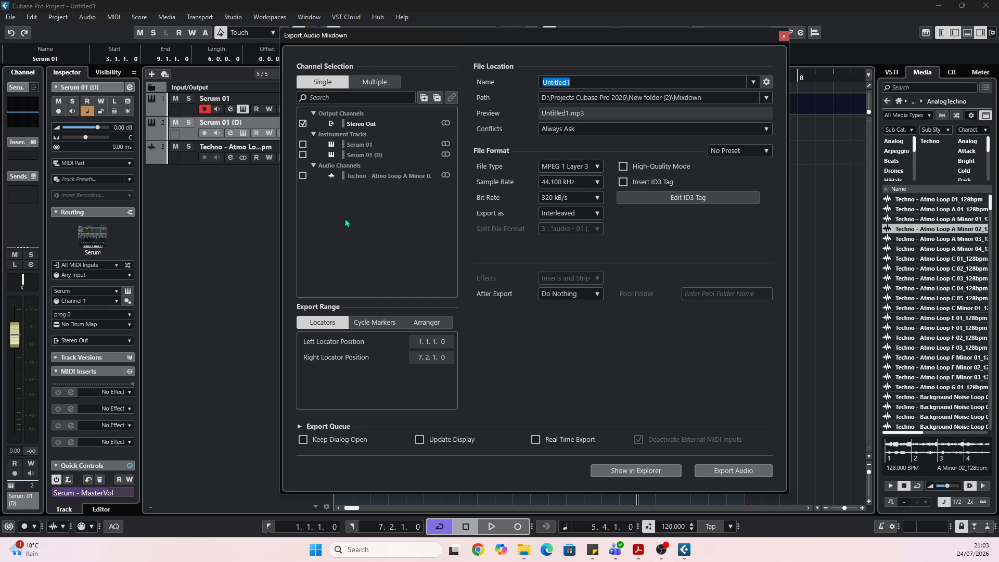
click(373, 85)
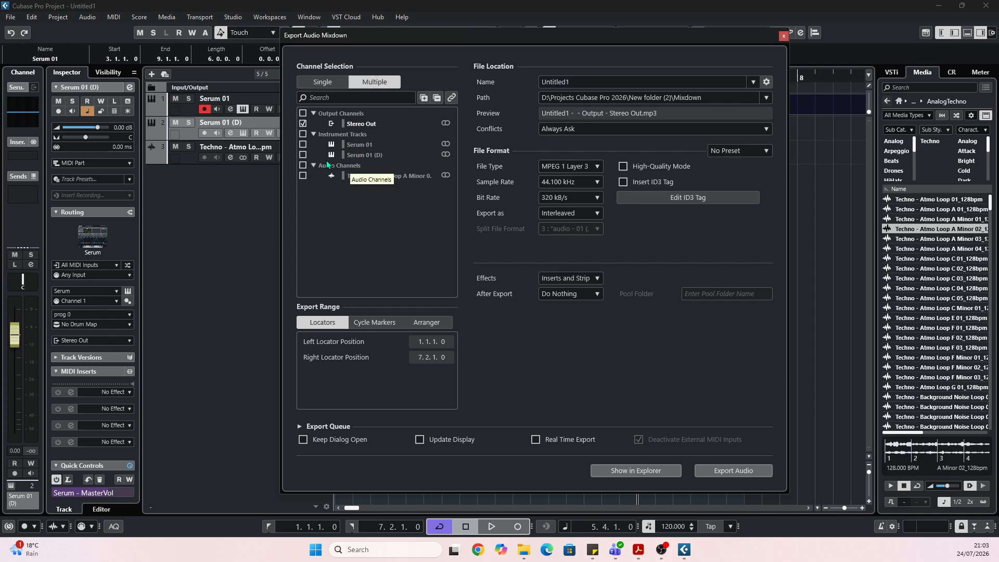
click(302, 144)
click(302, 154)
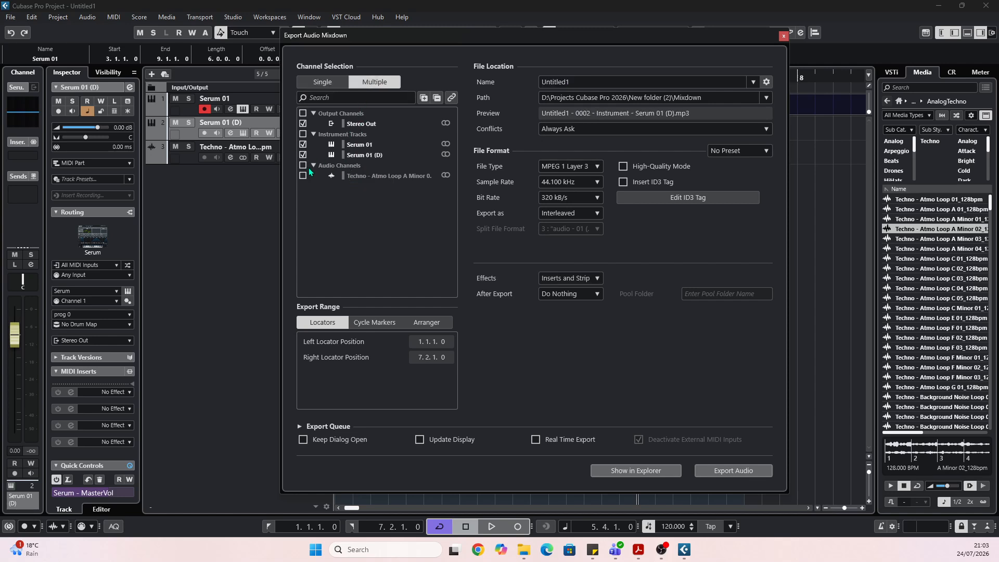
click(326, 88)
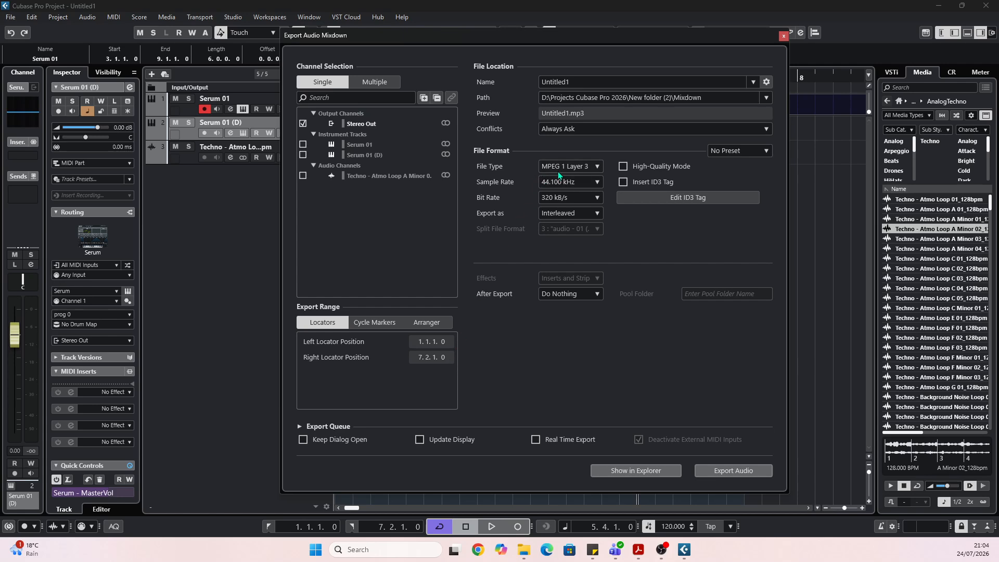
Check the available file types and Export as choices, and name the mixdown file sdsdsd
click(580, 168)
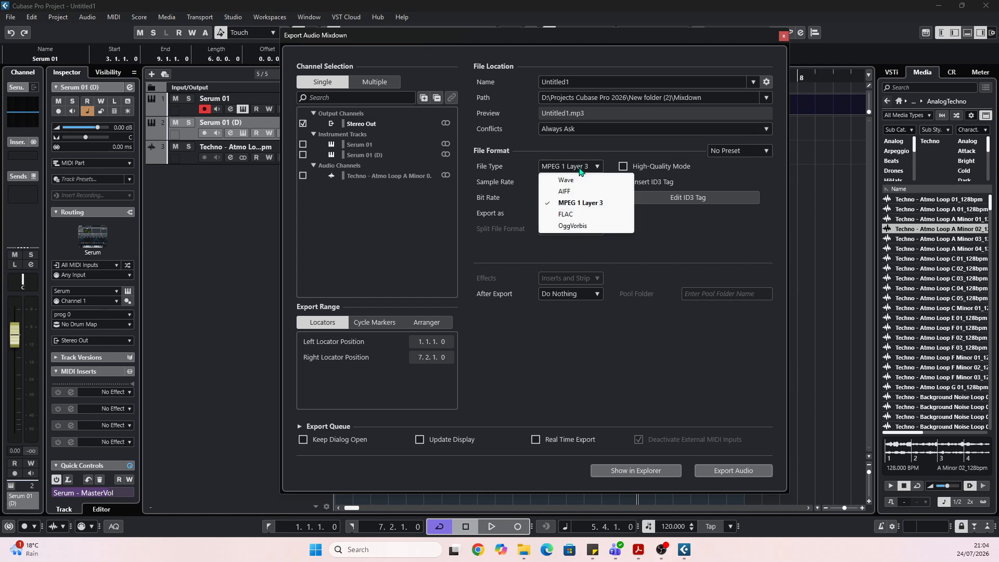
click(579, 167)
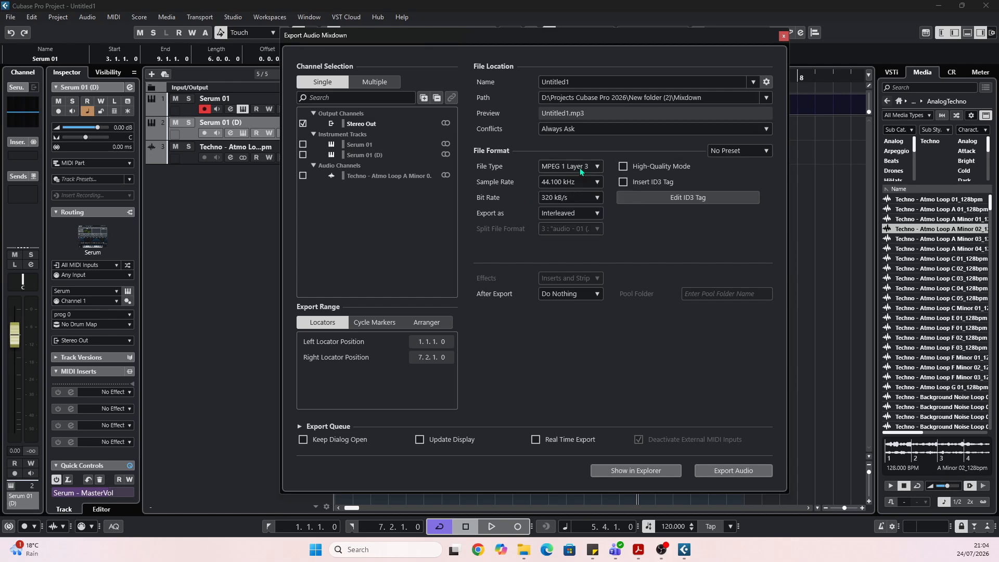
click(597, 214)
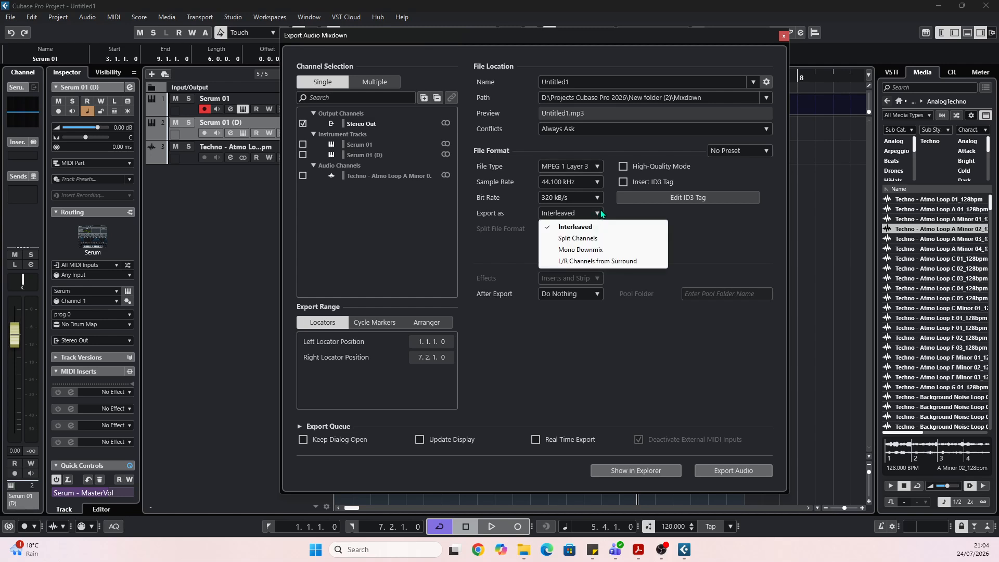
click(589, 82)
click(587, 81)
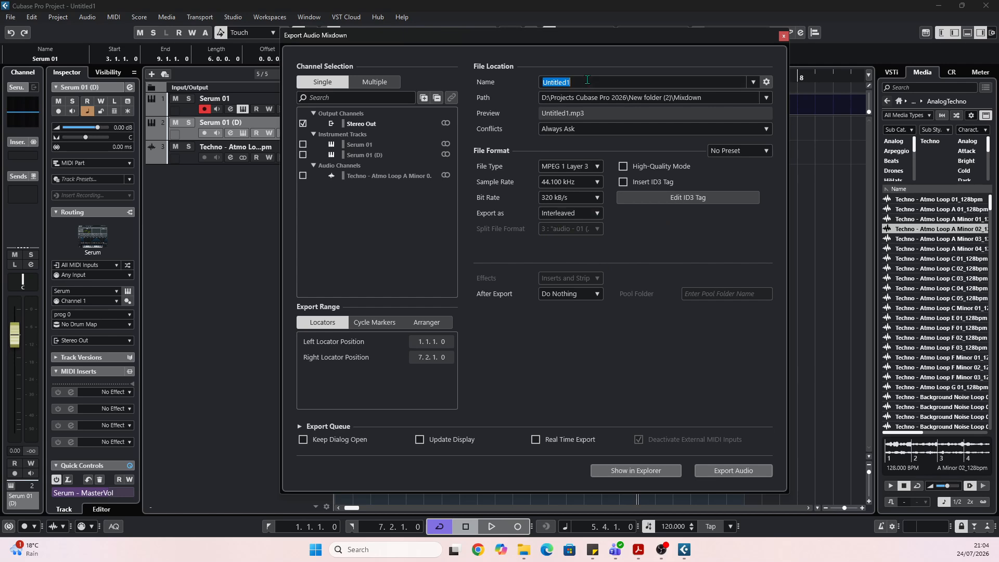
text(sdsdsd)
Check the save location chooser without changing the Mixdown folder path, and export the audio as an MPEG 1 Layer 3 file
click(766, 98)
click(772, 135)
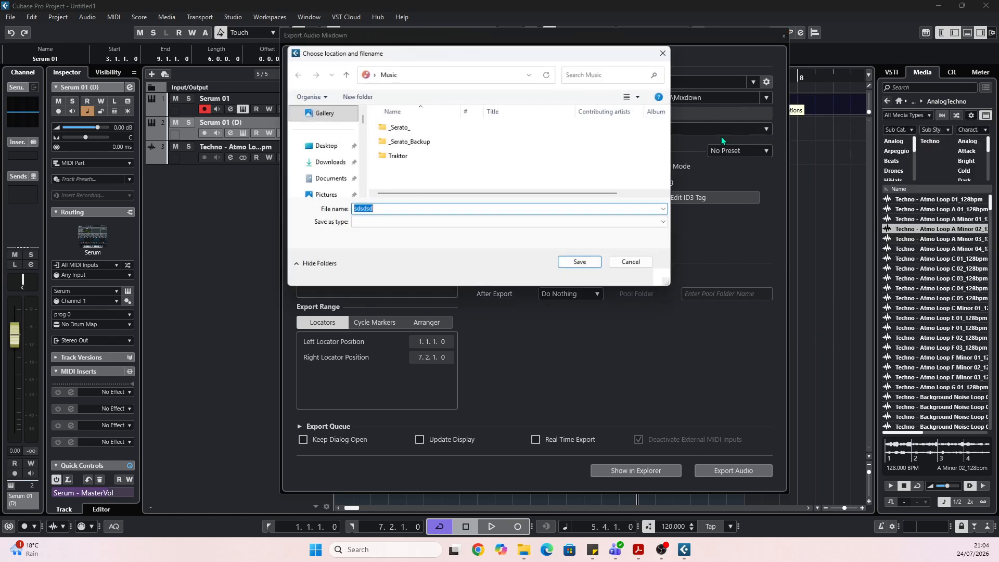
click(635, 265)
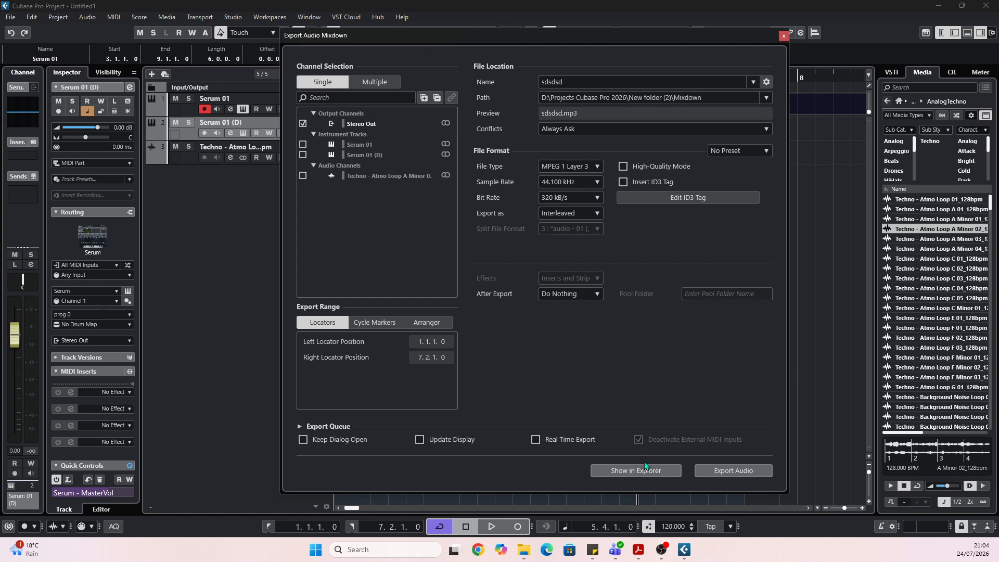
click(713, 476)
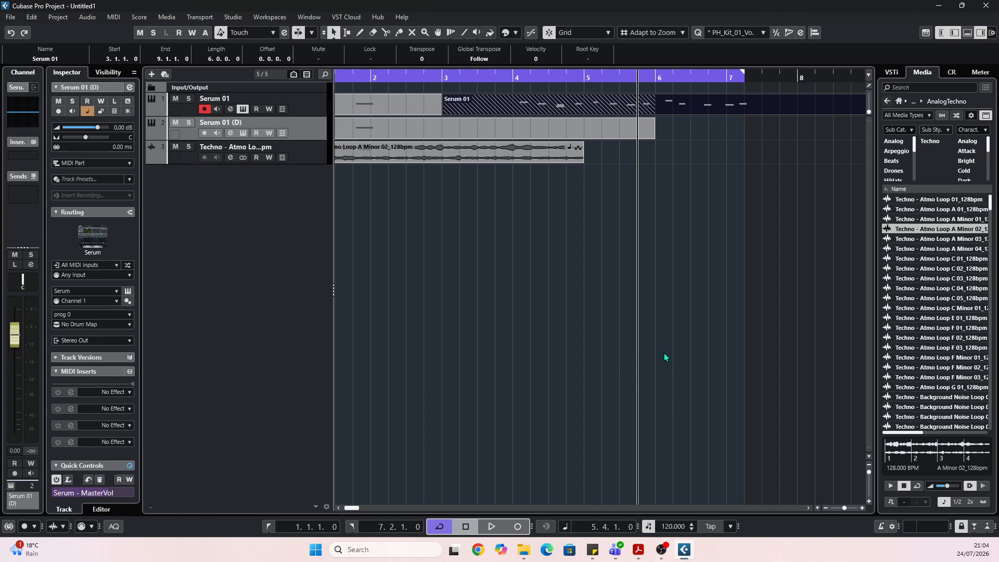